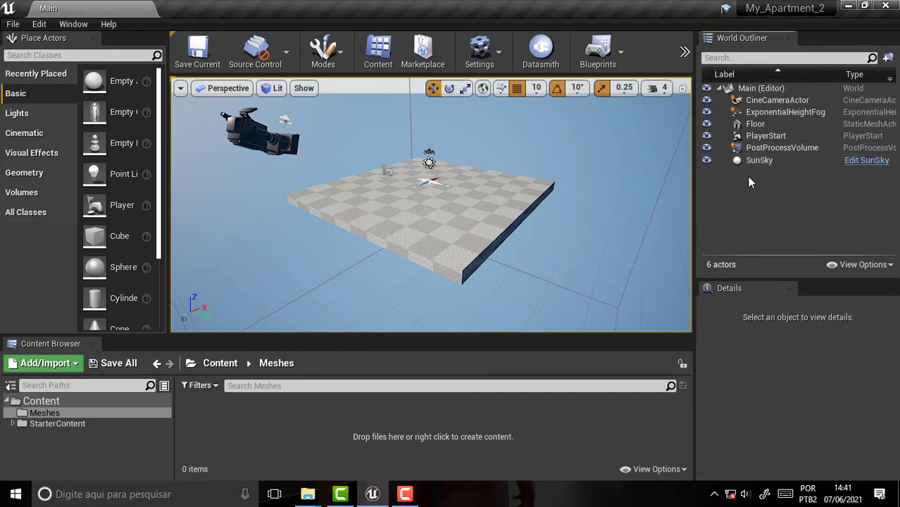
# - In the World Outliner, select the Main entry through SunSky so all six sample actors are selected
pyautogui.click(746, 90)
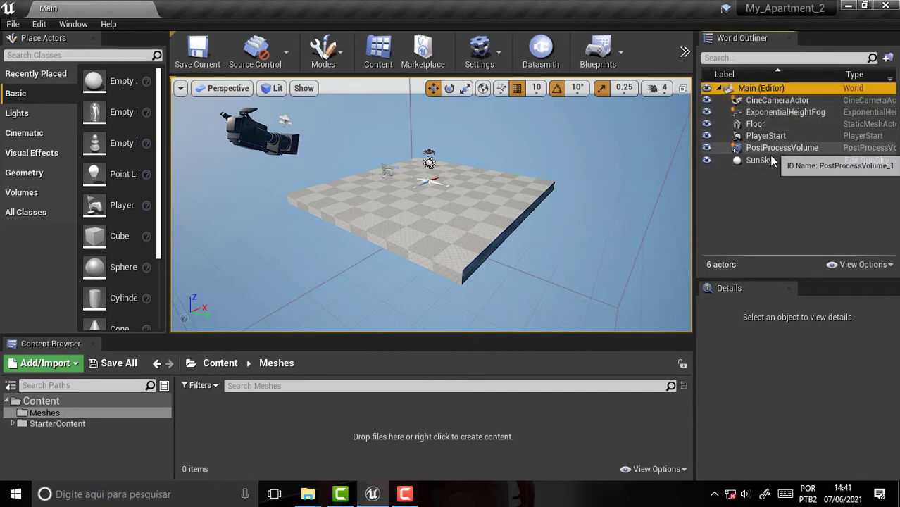
pyautogui.keyDown('shift'); pyautogui.click(761, 162); pyautogui.keyUp('shift')
# - Delete the six selected actors, then open the empty Meshes folder in the Content Browser
pyautogui.press('Delete')
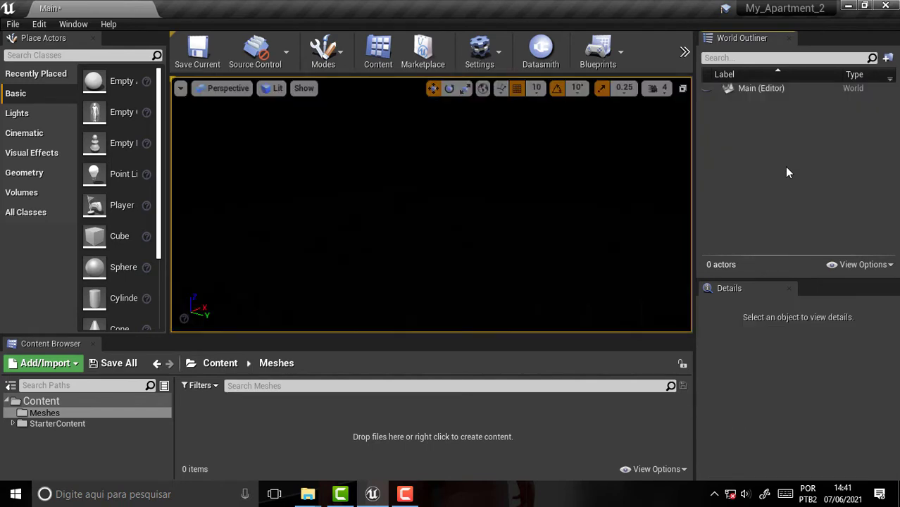
pyautogui.rightClick(33, 406)
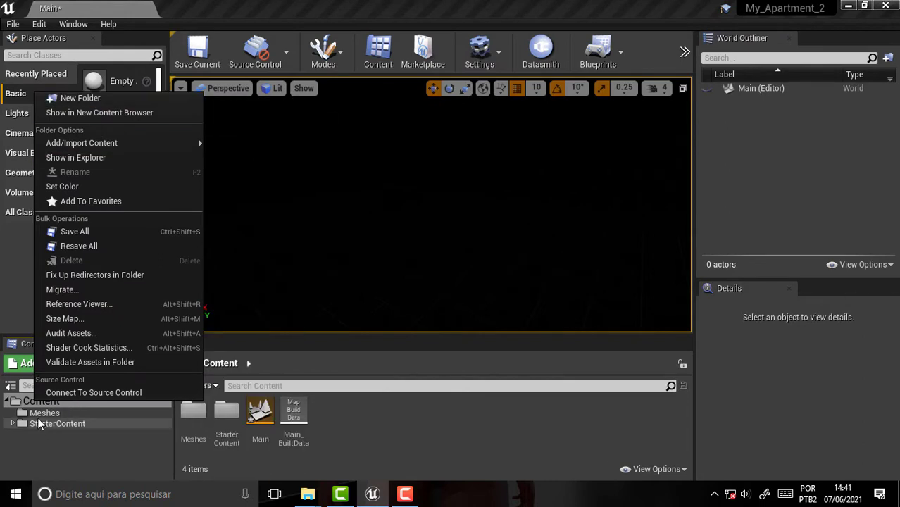
pyautogui.click(42, 415)
pyautogui.click(42, 415)
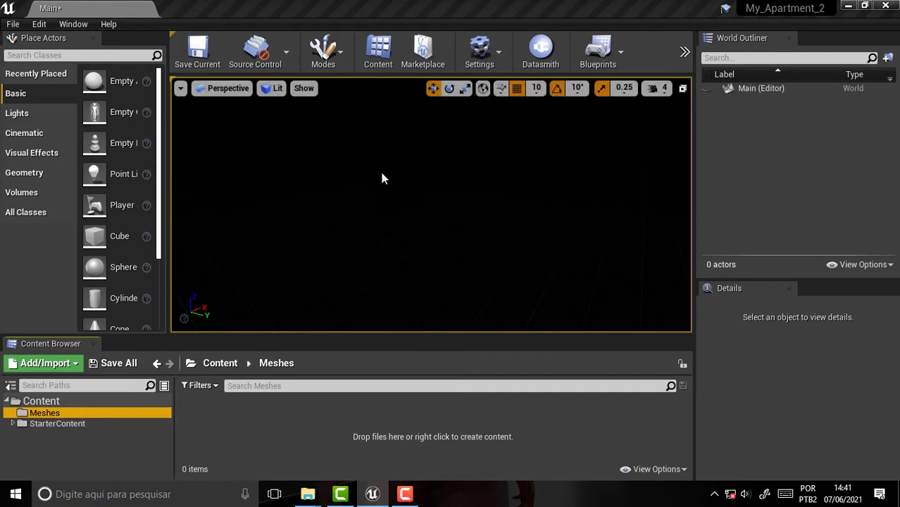
# - Drag Class_1_FBX.fbx from File Explorer into the Meshes folder to start the import
pyautogui.moveTo(308, 494)
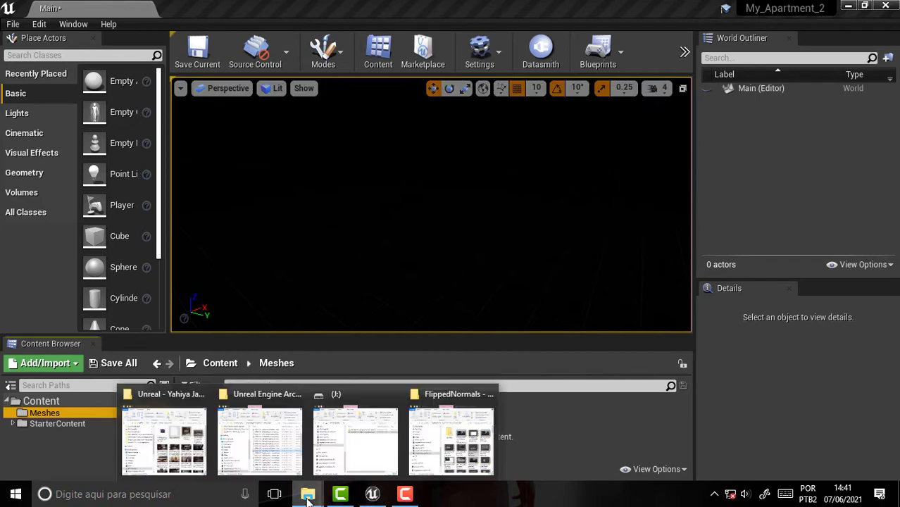
pyautogui.click(166, 430)
pyautogui.moveTo(676, 200); pyautogui.dragTo(298, 436)
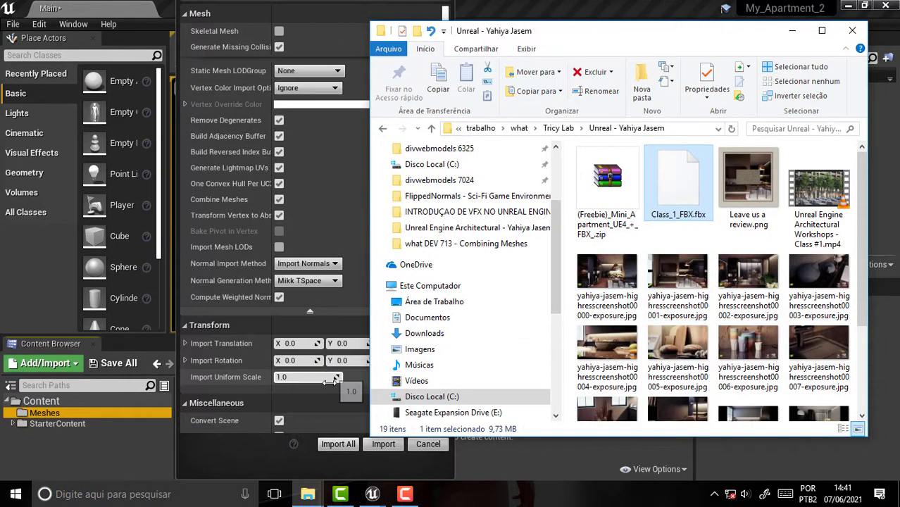
# - Review the mesh import options with Combine Meshes left enabled, then bring up the FlippedNormals course folder
pyautogui.click(334, 11)
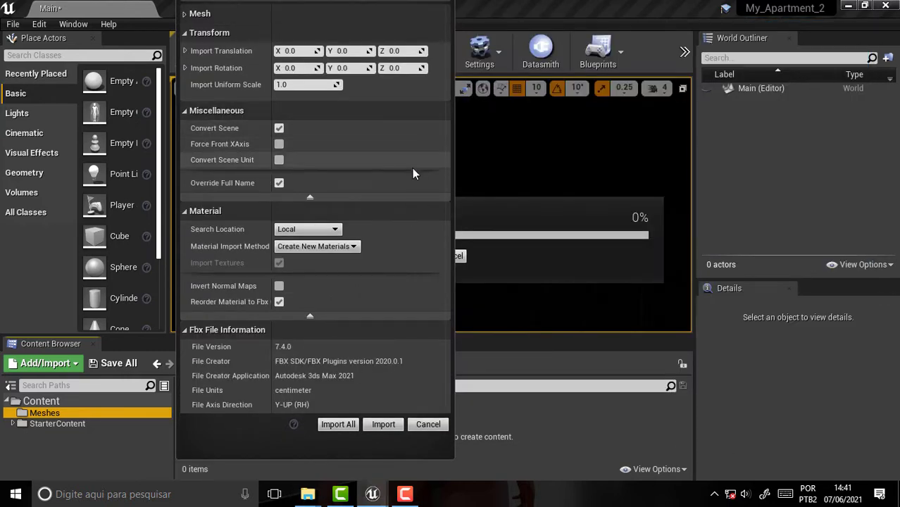
pyautogui.click(364, 14)
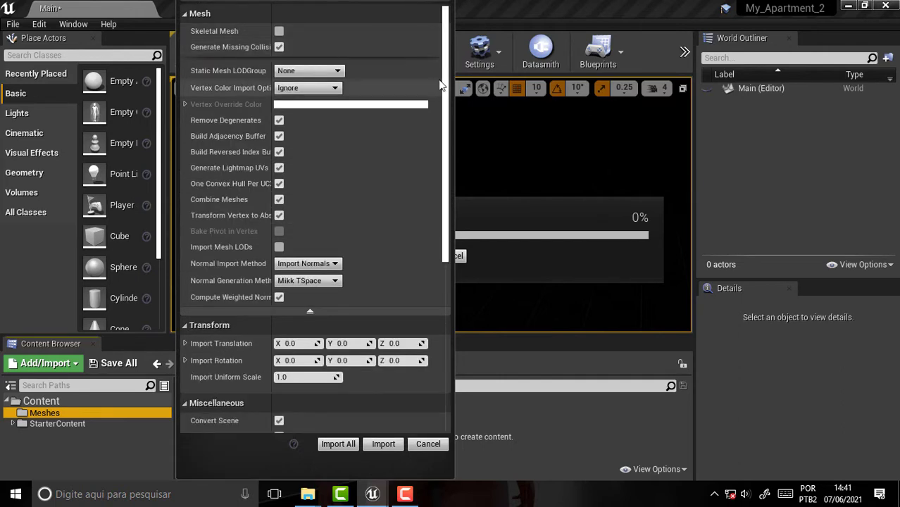
pyautogui.scroll(-2, 445, 95)
pyautogui.moveTo(445, 95); pyautogui.dragTo(445, 28)
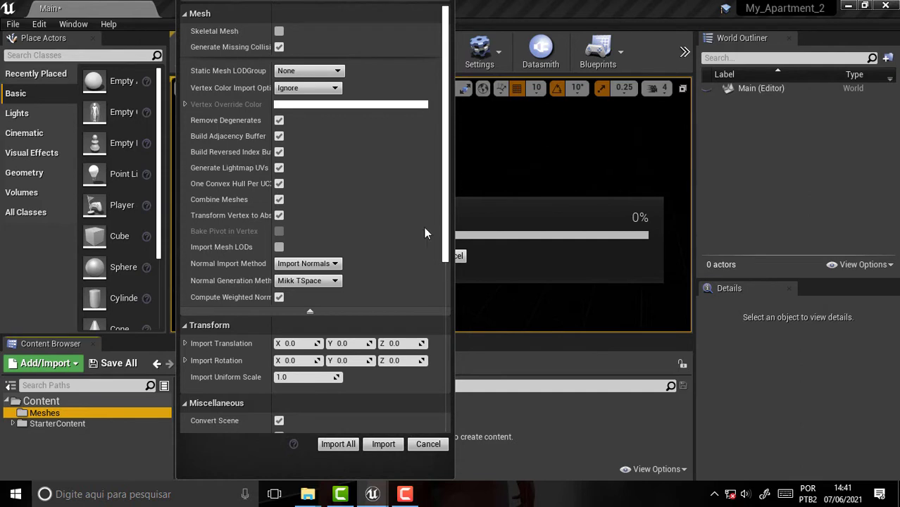
pyautogui.click(279, 200)
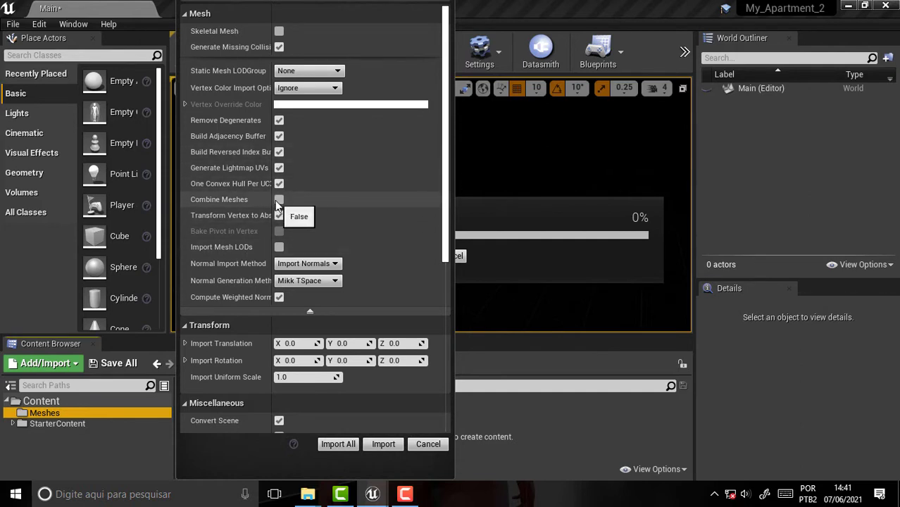
pyautogui.click(279, 200)
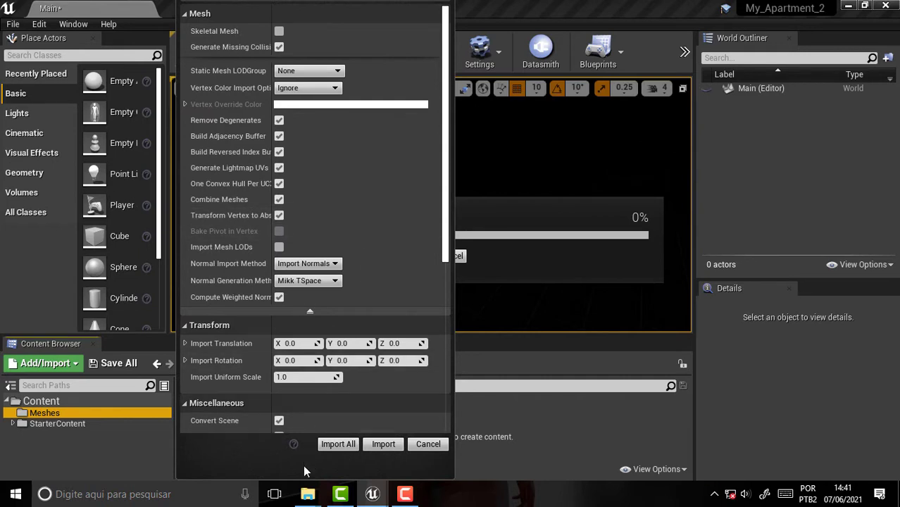
pyautogui.moveTo(307, 494)
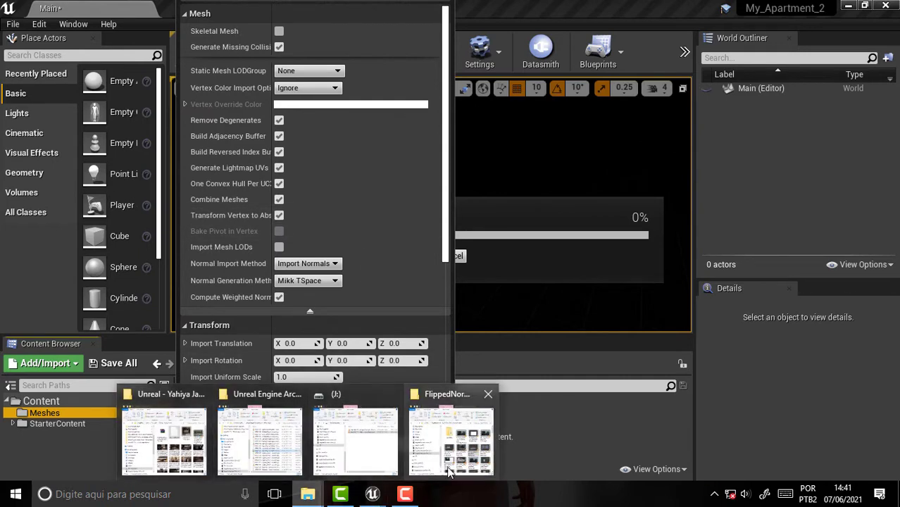
pyautogui.click(458, 469)
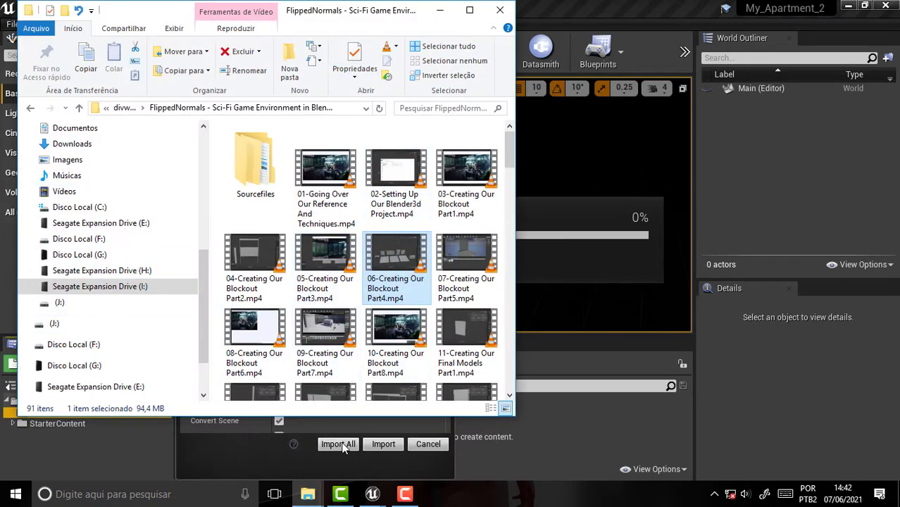
# - Play 06-Creating Our Blockout Part4.mp4 in VLC, pause at 18:49 on the FBX import options, and minimize
pyautogui.doubleClick(388, 255)
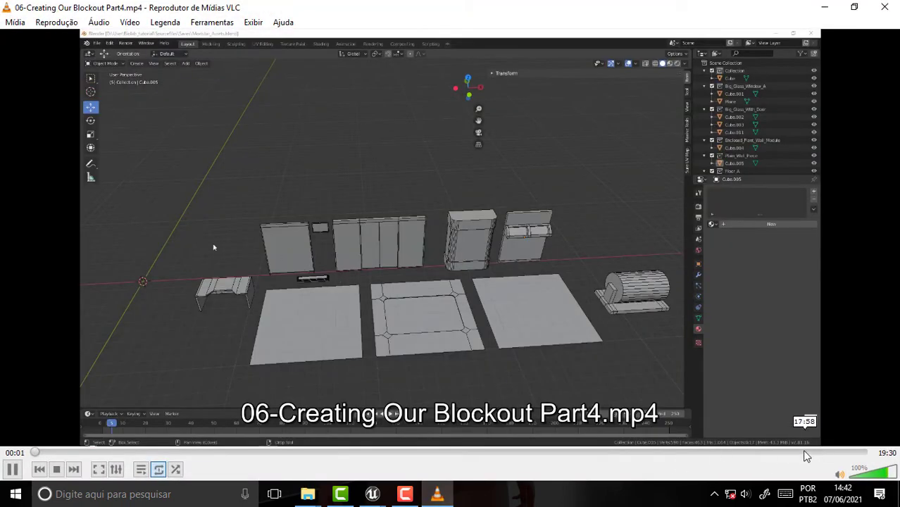
pyautogui.click(803, 453)
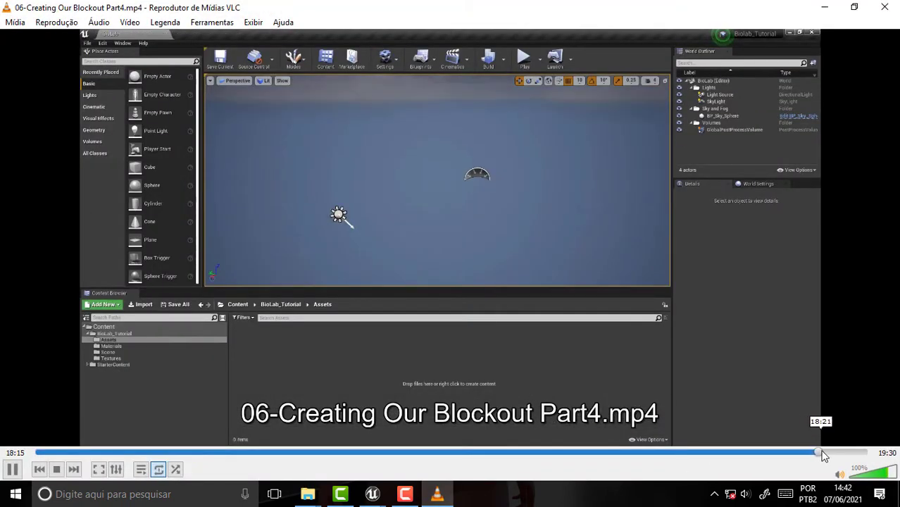
pyautogui.click(825, 452)
pyautogui.click(835, 452)
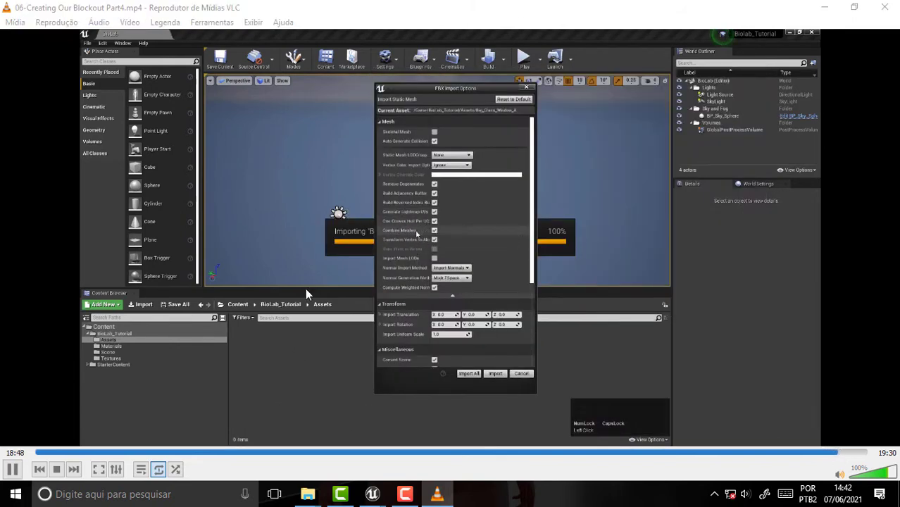
pyautogui.press('space')
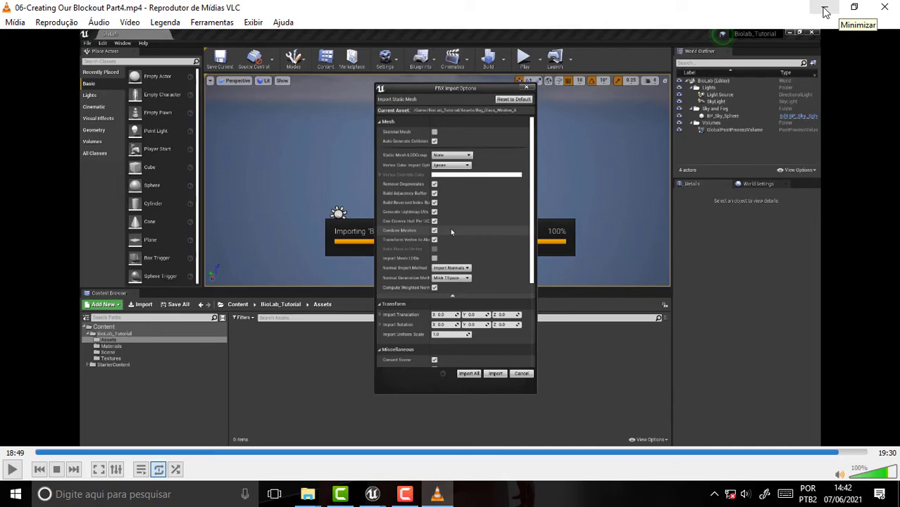
pyautogui.click(825, 9)
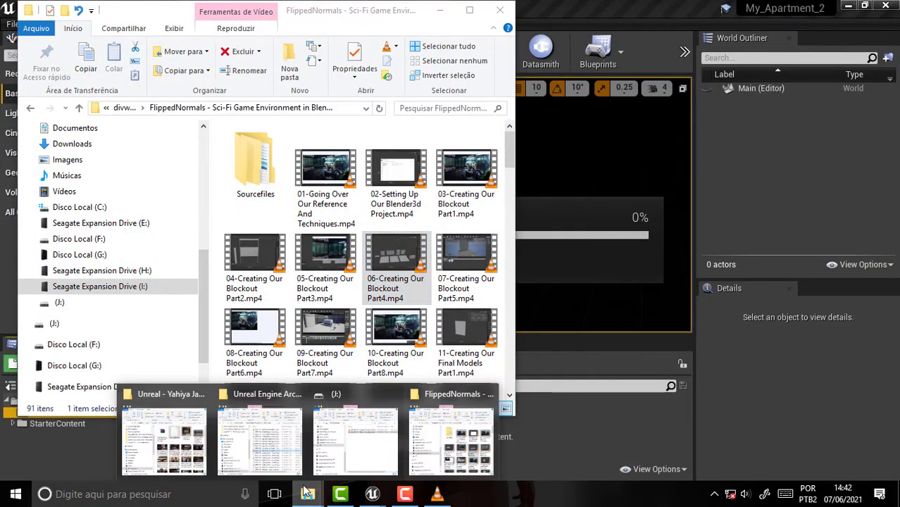
# - Bring up the architecture course folder and play the 435021-05 Importing our Project lesson
pyautogui.click(308, 496)
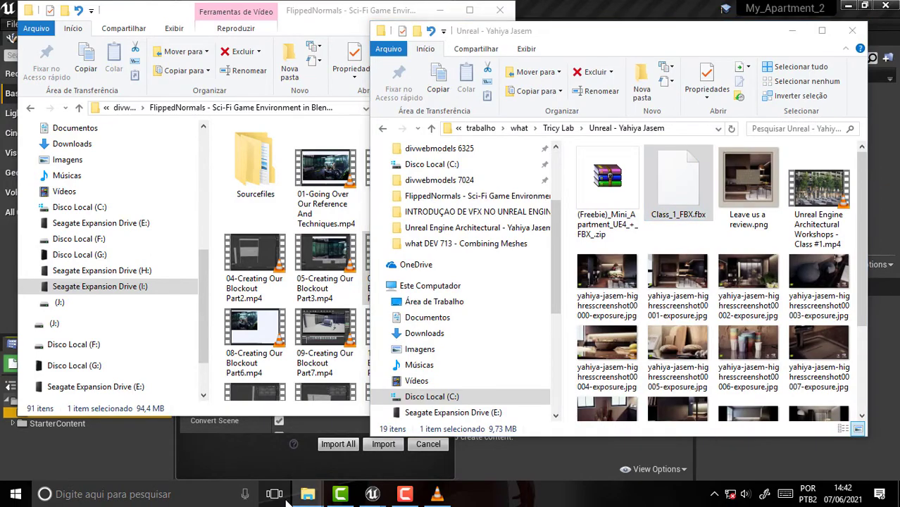
pyautogui.click(275, 494)
pyautogui.click(275, 494)
pyautogui.moveTo(308, 495)
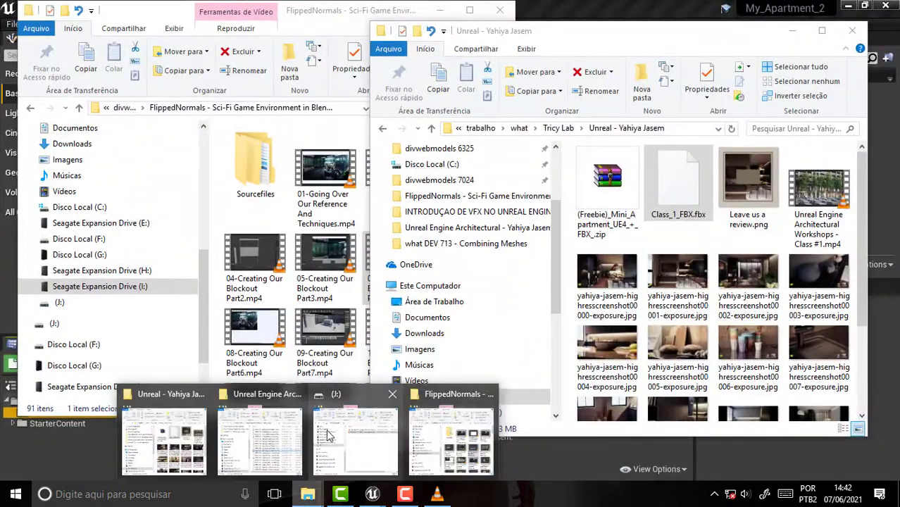
pyautogui.click(266, 451)
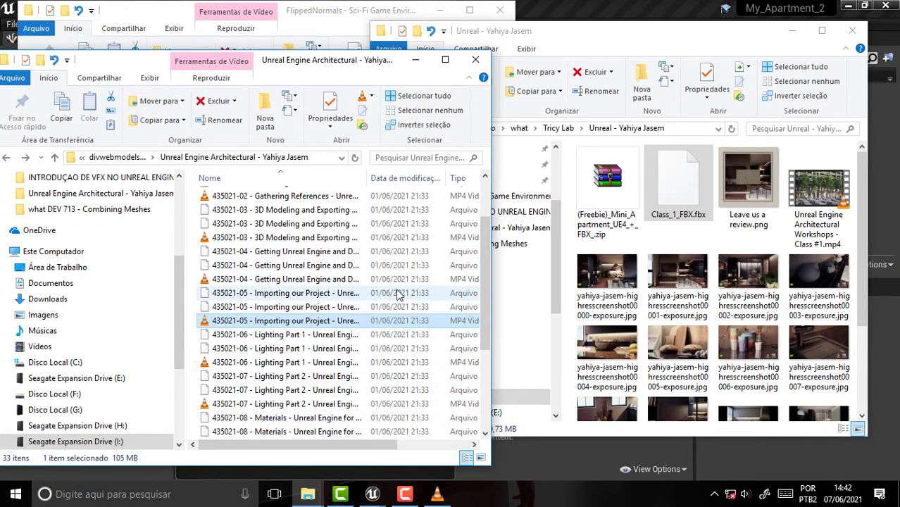
pyautogui.click(448, 494)
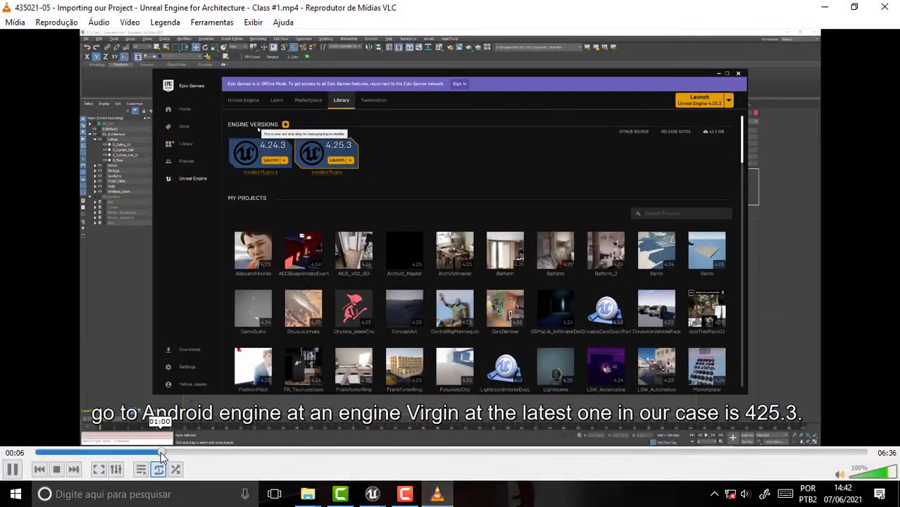
# - Skim the lesson to its Datasmith import options around 03:26, pause, and minimize VLC
pyautogui.click(163, 452)
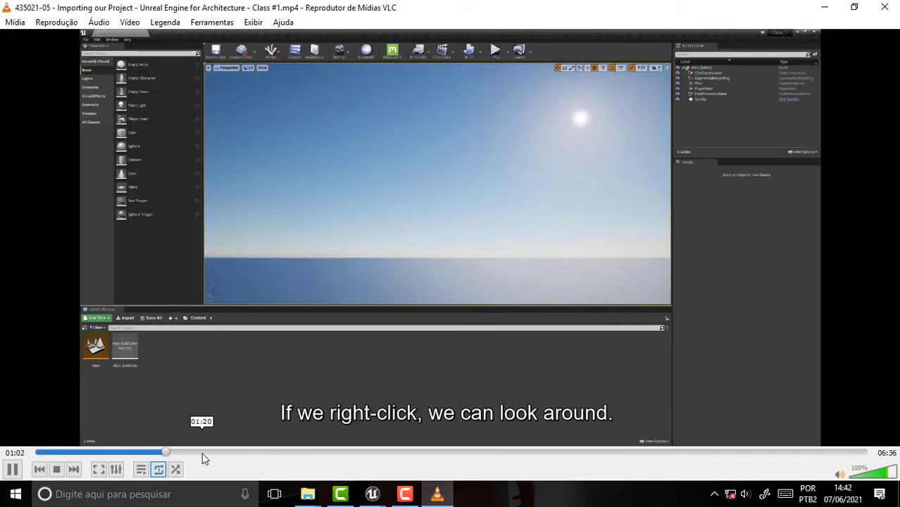
pyautogui.click(208, 453)
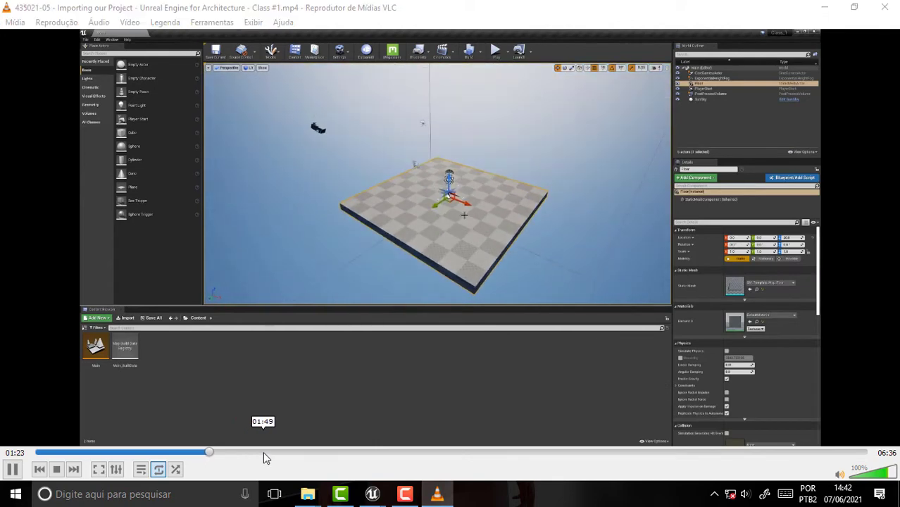
pyautogui.click(268, 453)
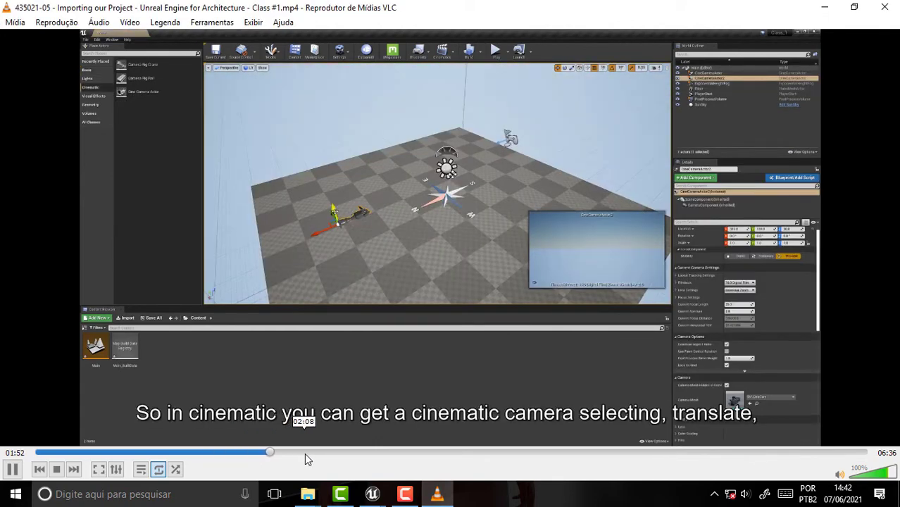
pyautogui.click(305, 453)
pyautogui.click(334, 453)
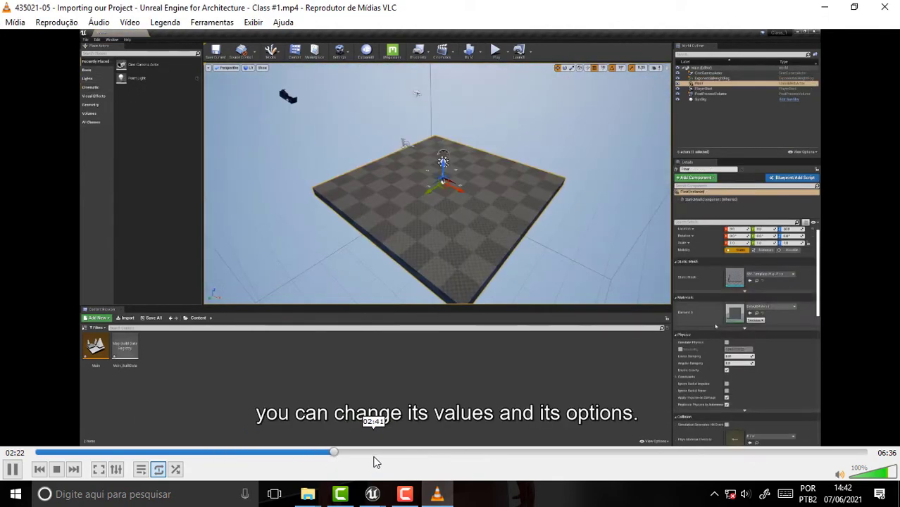
pyautogui.click(377, 453)
pyautogui.click(408, 453)
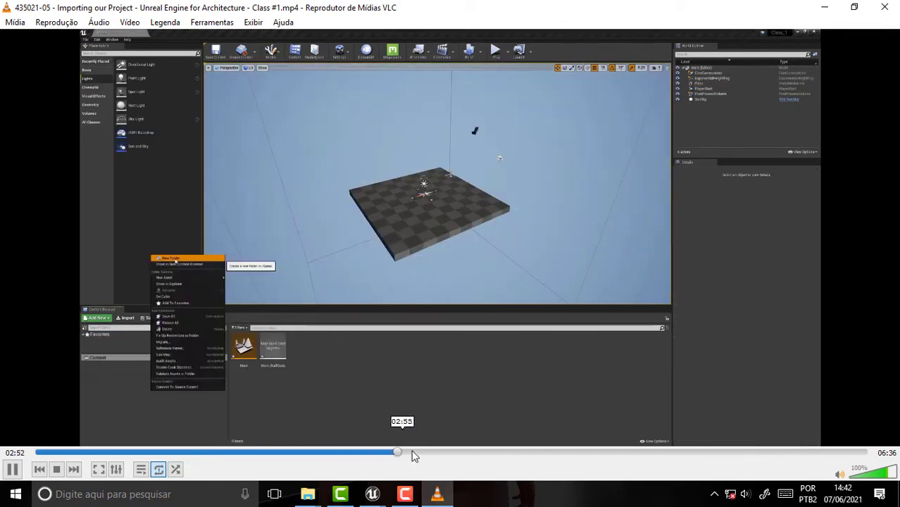
pyautogui.click(469, 453)
pyautogui.click(504, 453)
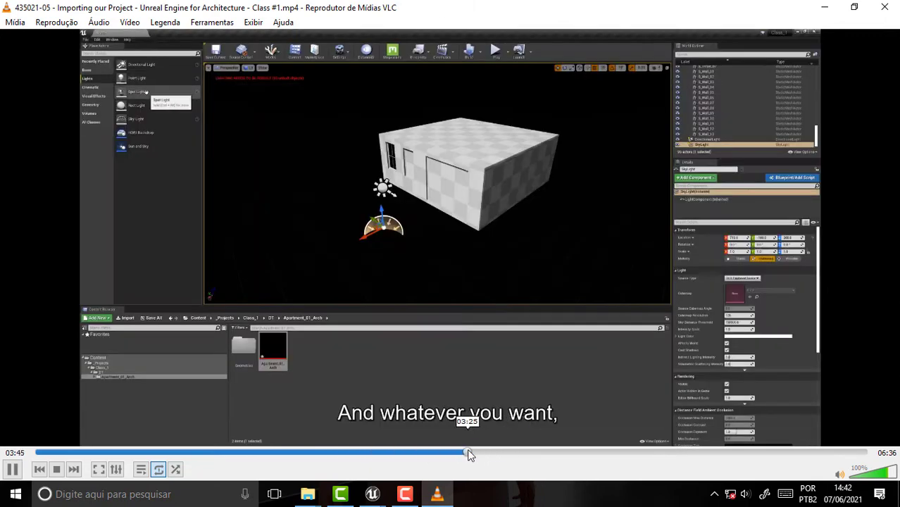
pyautogui.click(468, 453)
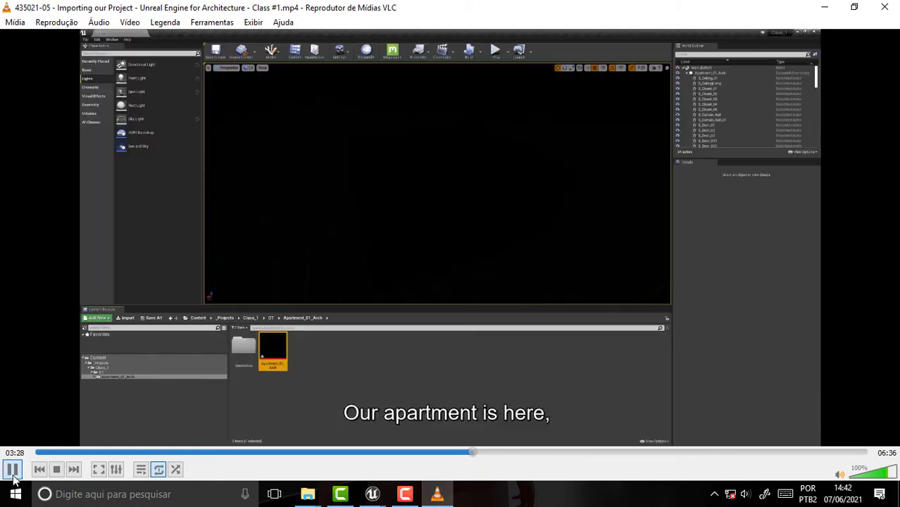
pyautogui.click(13, 470)
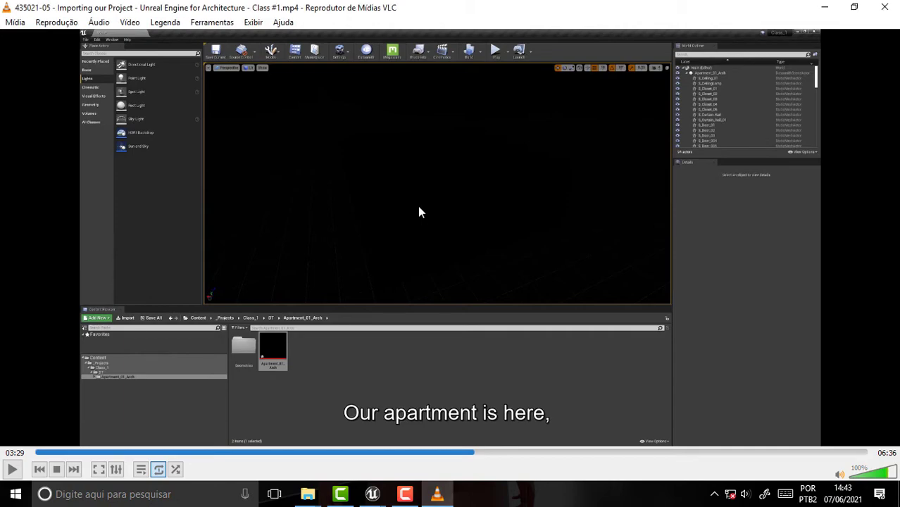
pyautogui.click(824, 7)
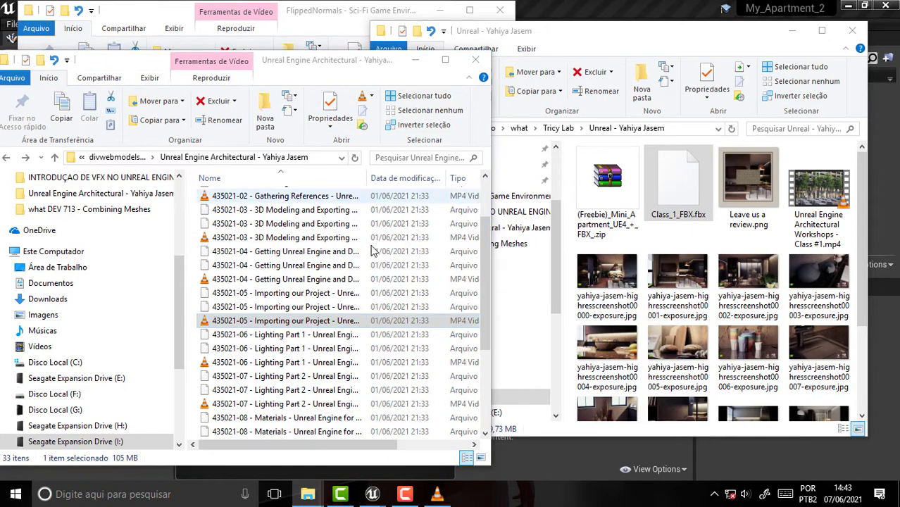
# - Import Class_1_FBX into Meshes with the default FBX Import Options, yielding 4 import warnings
pyautogui.moveTo(486, 262); pyautogui.dragTo(501, 185)
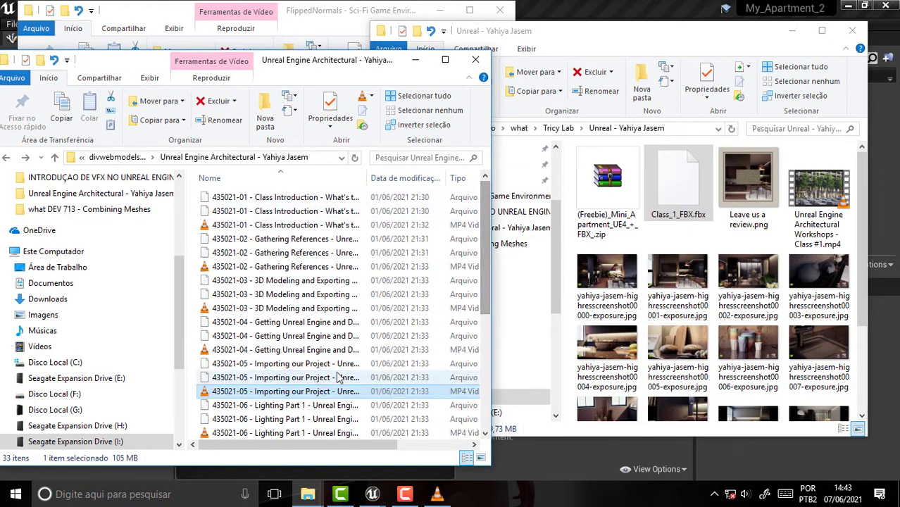
pyautogui.click(605, 11)
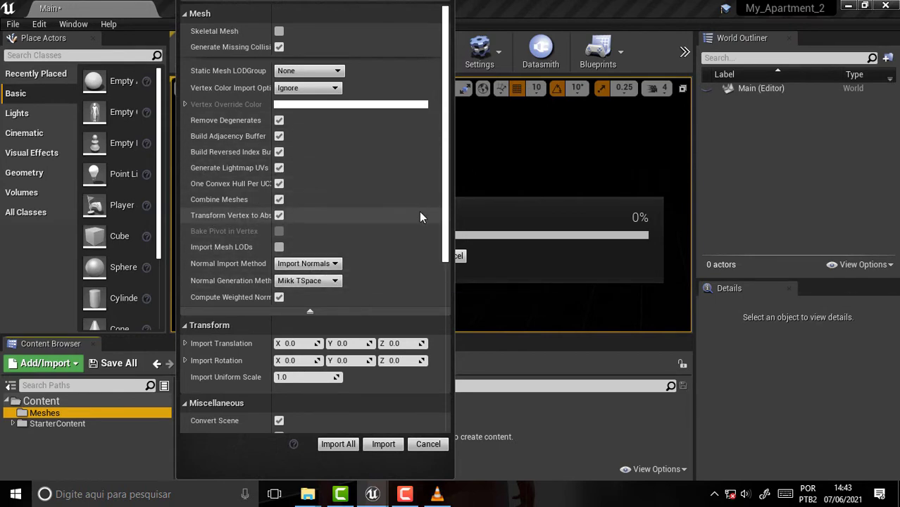
pyautogui.scroll(-4, 441, 212)
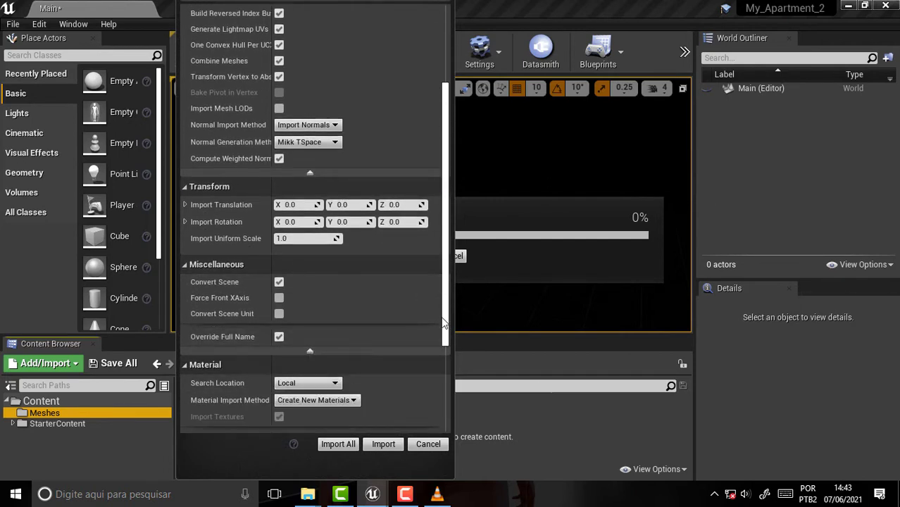
pyautogui.moveTo(446, 296); pyautogui.dragTo(446, 215)
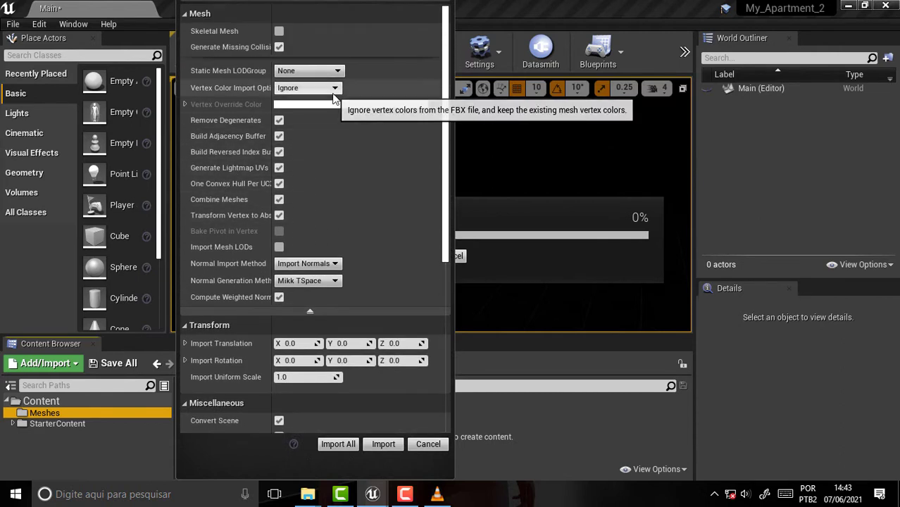
pyautogui.click(375, 445)
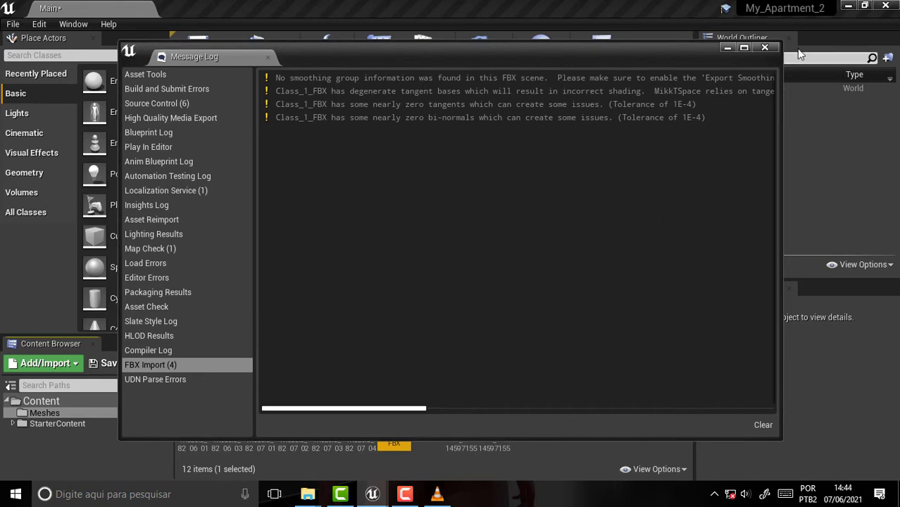
# - Close the Message Log, drag Class_1_FBX into the level, and reset its location to 0, 0, 0
pyautogui.click(765, 47)
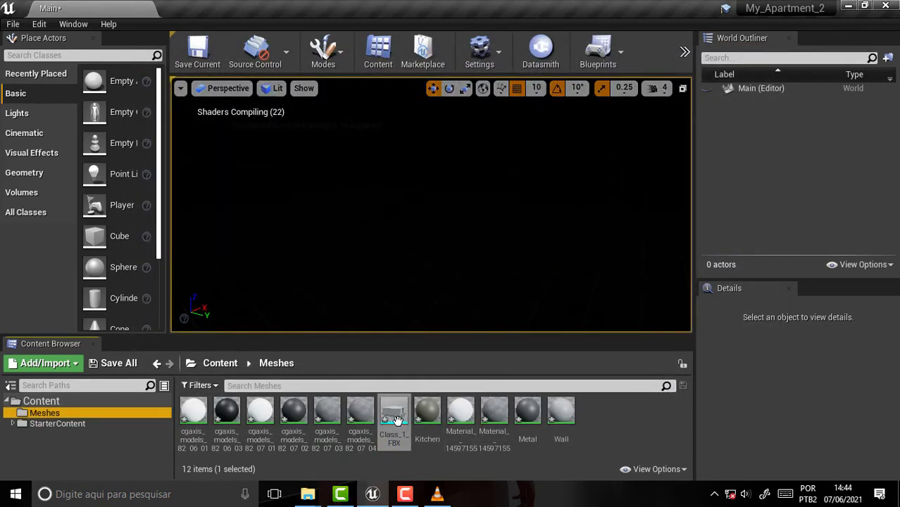
pyautogui.moveTo(394, 412); pyautogui.dragTo(417, 204)
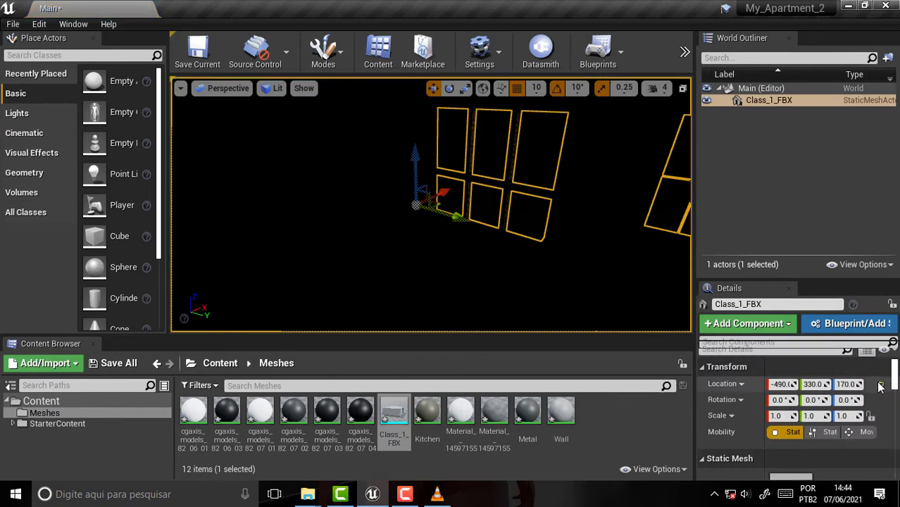
pyautogui.click(881, 384)
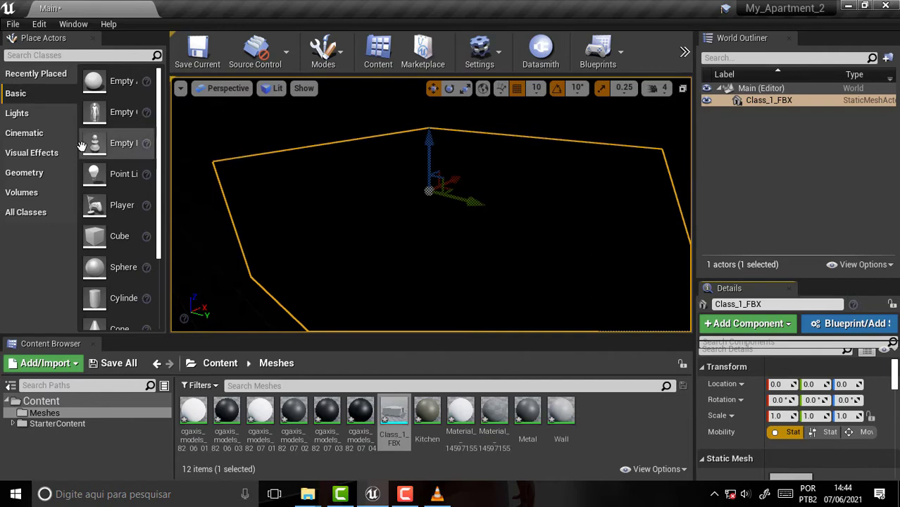
pyautogui.click(17, 113)
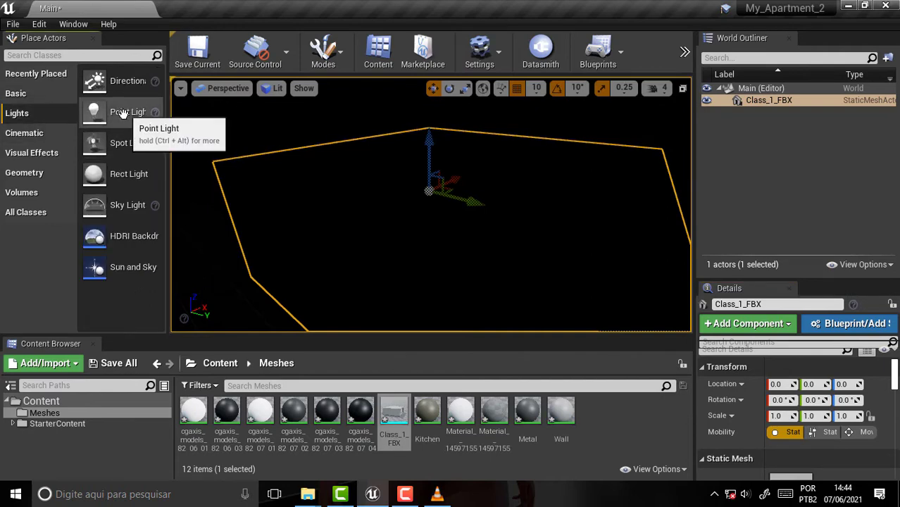
pyautogui.click(225, 321)
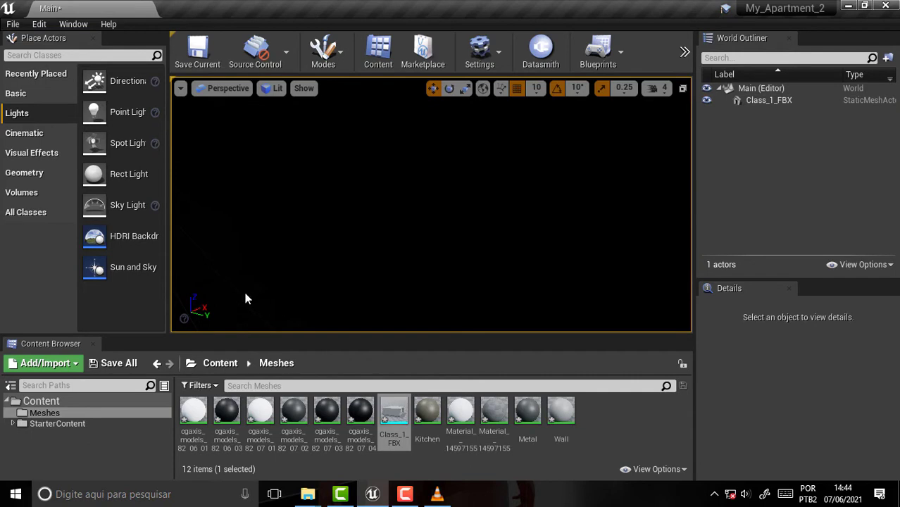
pyautogui.hotkey('ctrl', 'z')
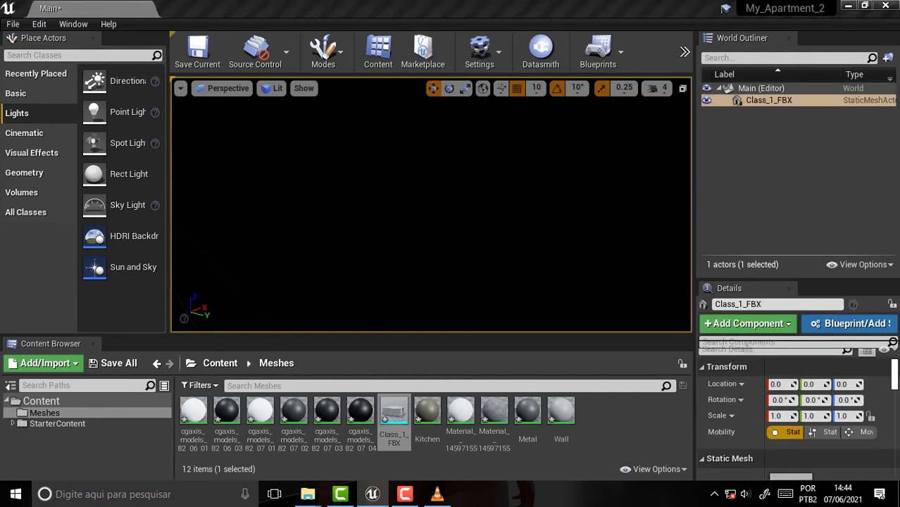
# - Add a Point Light and move it to -610, 570, 240, orbiting to check the lit bench and window
pyautogui.moveTo(113, 113); pyautogui.dragTo(258, 247)
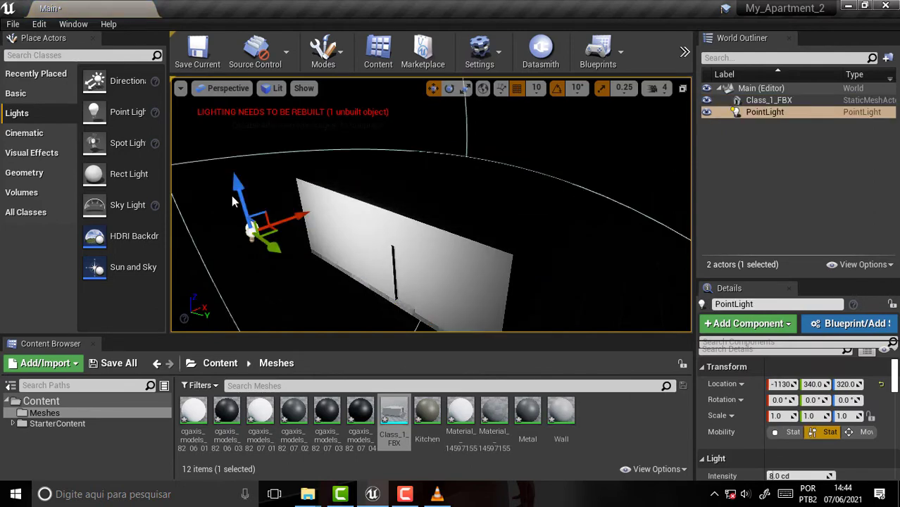
pyautogui.moveTo(242, 185)
pyautogui.mouseDown()
pyautogui.moveTo(215, 95)
pyautogui.moveTo(279, 240)
pyautogui.moveTo(426, 192)
pyautogui.mouseUp()
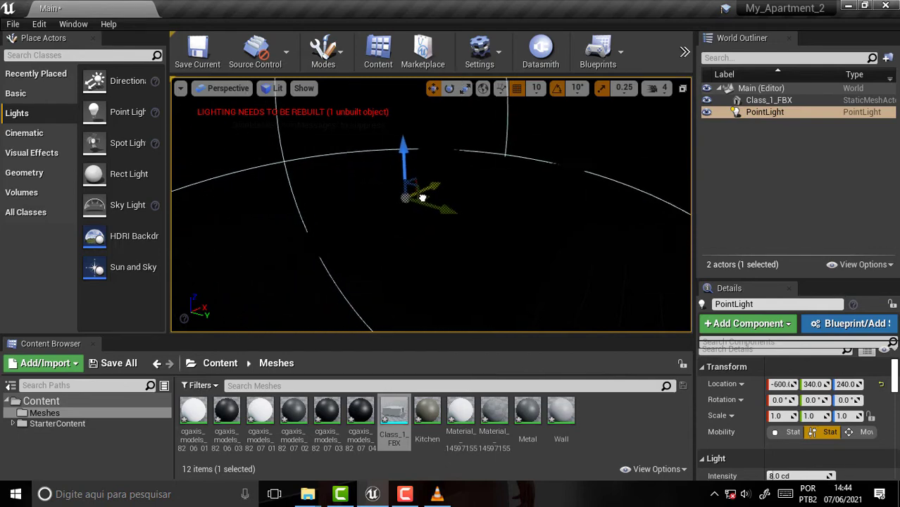
pyautogui.moveTo(426, 192); pyautogui.dragTo(493, 211, button='right')
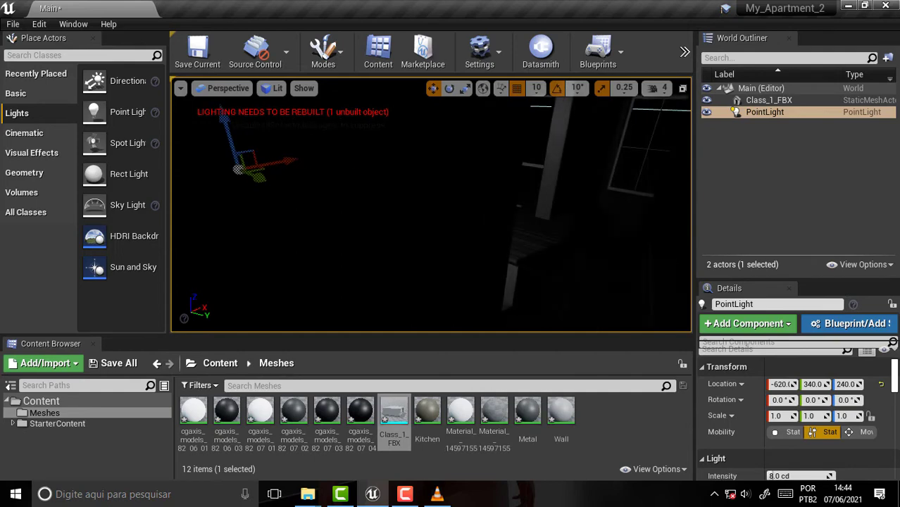
pyautogui.moveTo(255, 175)
pyautogui.mouseDown()
pyautogui.moveTo(588, 254)
pyautogui.moveTo(596, 228)
pyautogui.mouseUp()
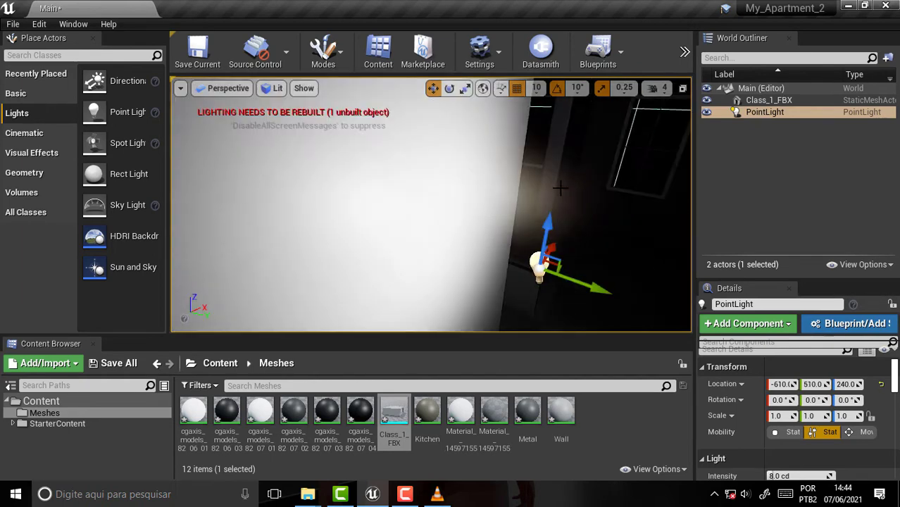
pyautogui.moveTo(560, 189); pyautogui.dragTo(535, 212, button='right')
pyautogui.moveTo(399, 273); pyautogui.dragTo(452, 274, button='right')
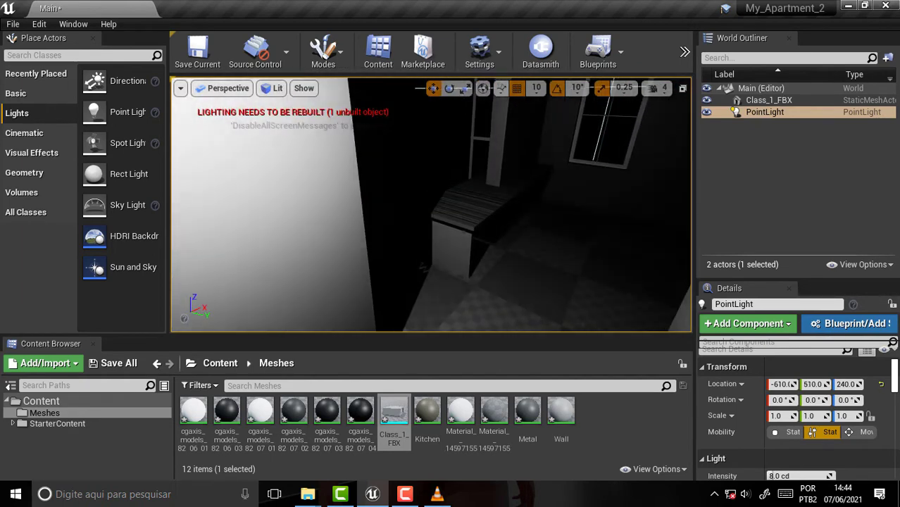
pyautogui.moveTo(587, 161); pyautogui.dragTo(603, 195, button='right')
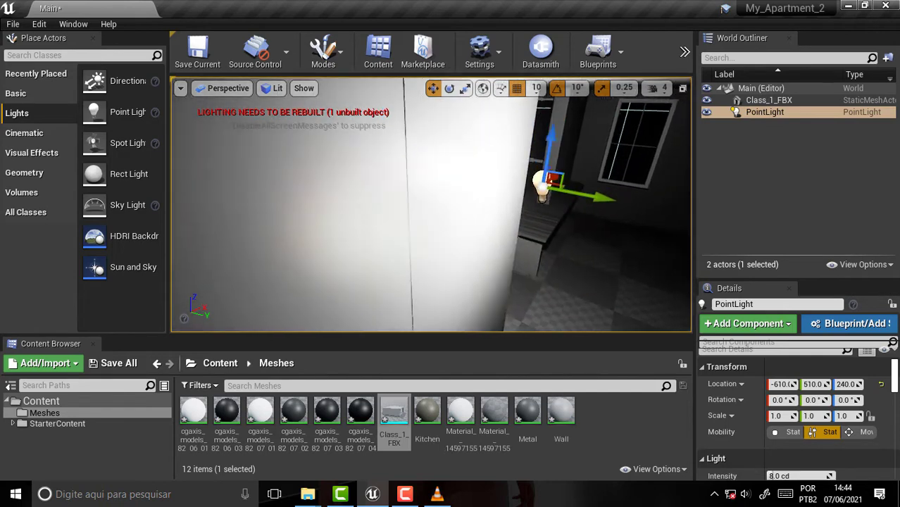
pyautogui.moveTo(432, 205); pyautogui.dragTo(479, 187, button='right')
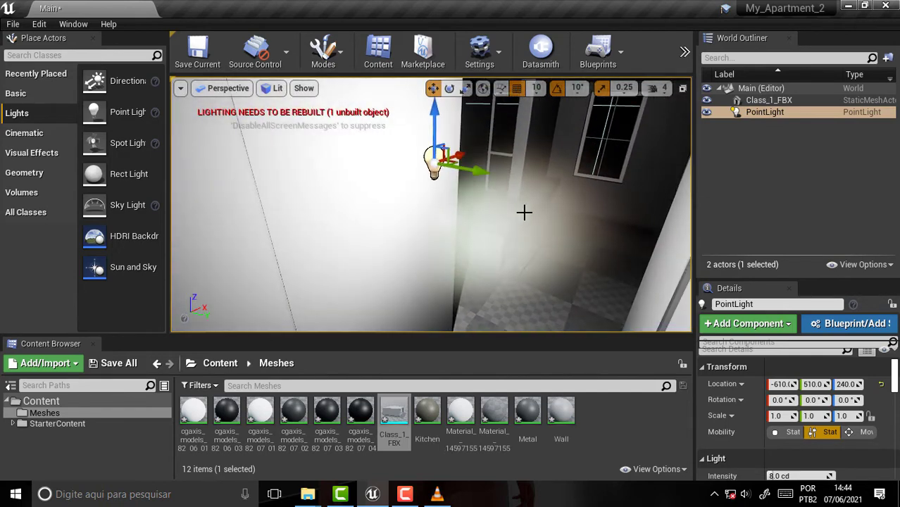
pyautogui.moveTo(472, 171); pyautogui.dragTo(583, 189)
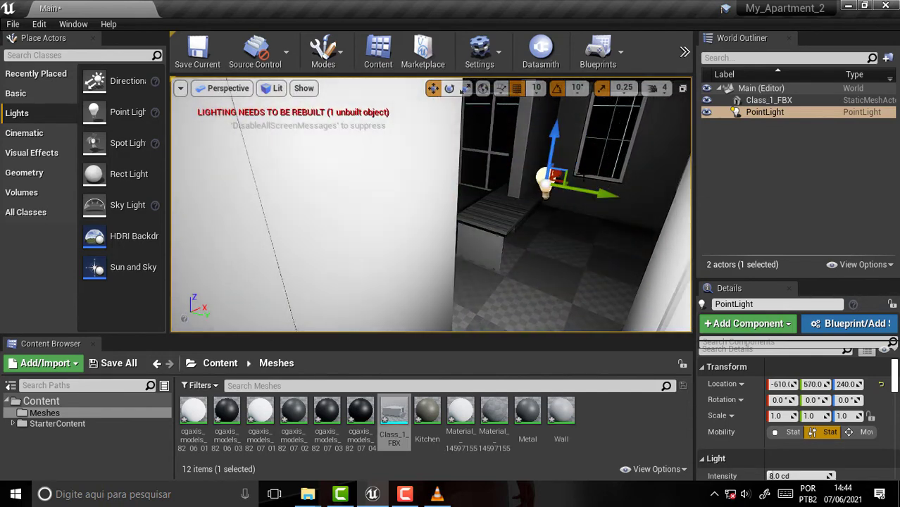
pyautogui.moveTo(601, 155); pyautogui.dragTo(623, 150, button='right')
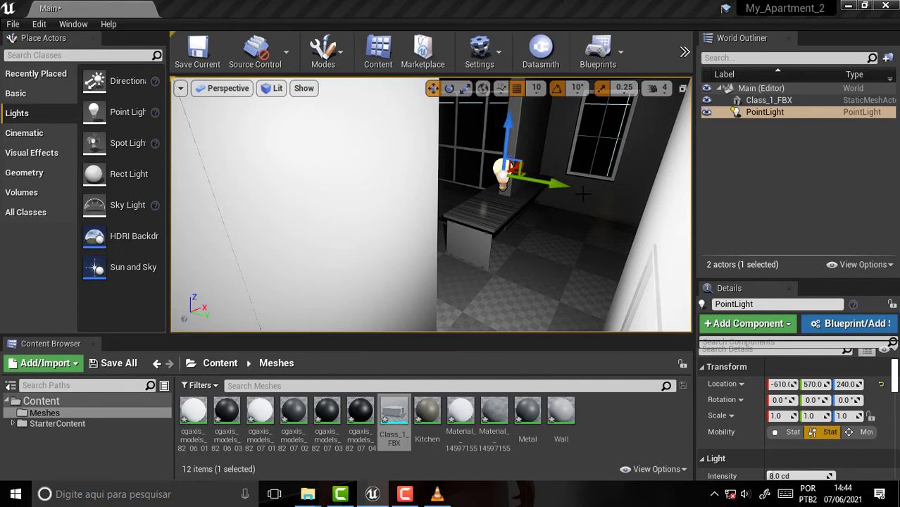
pyautogui.moveTo(622, 151); pyautogui.dragTo(606, 163, button='right')
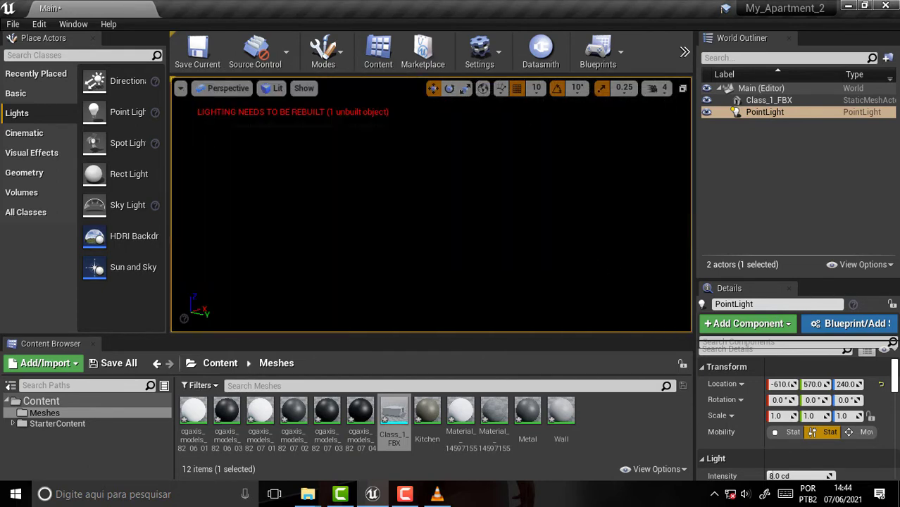
pyautogui.moveTo(606, 162)
pyautogui.mouseDown(button='right')
pyautogui.moveTo(521, 218)
pyautogui.moveTo(493, 205)
pyautogui.moveTo(551, 235)
pyautogui.mouseUp(button='right')
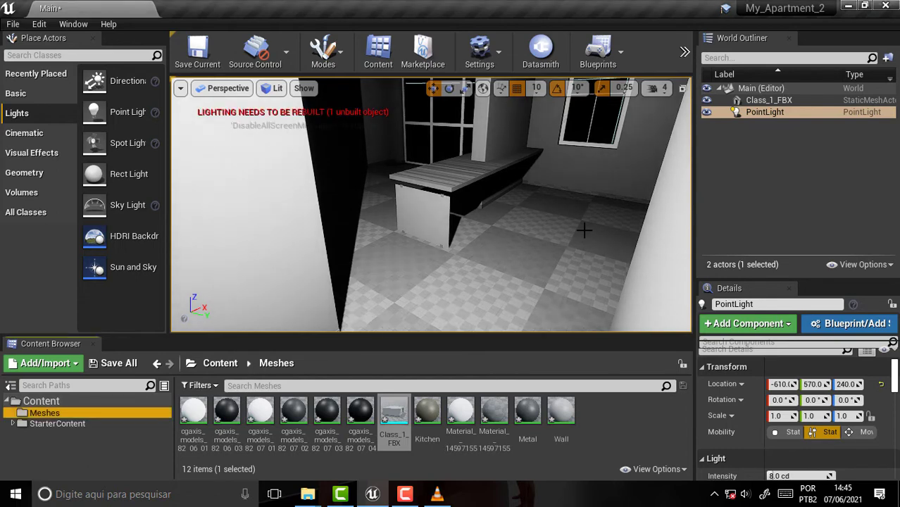
# - Save all levels and assets with File > Save All
pyautogui.click(13, 24)
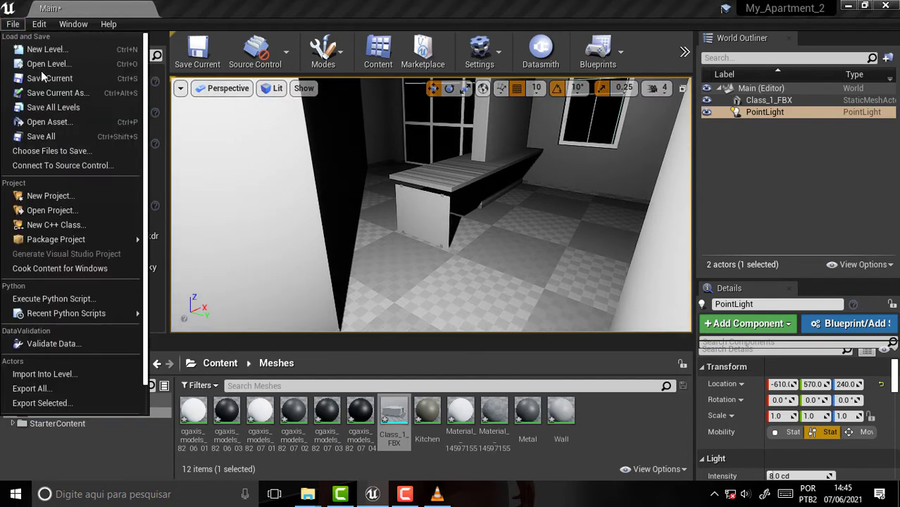
pyautogui.click(58, 133)
pyautogui.click(12, 24)
pyautogui.click(56, 134)
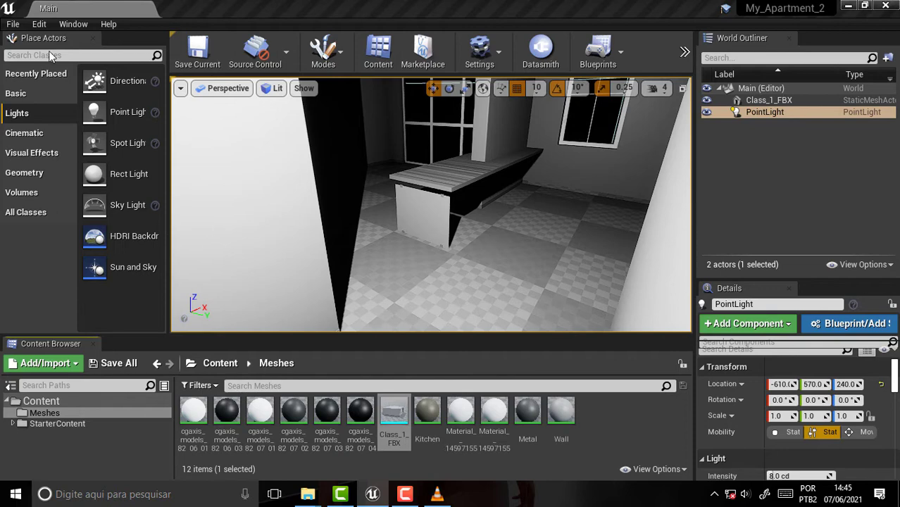
pyautogui.click(405, 495)
pyautogui.click(406, 494)
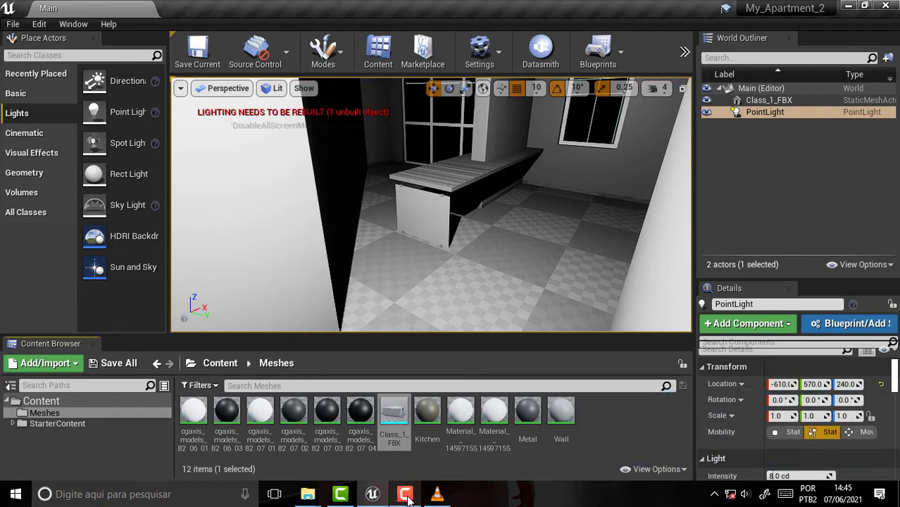
pyautogui.click(13, 24)
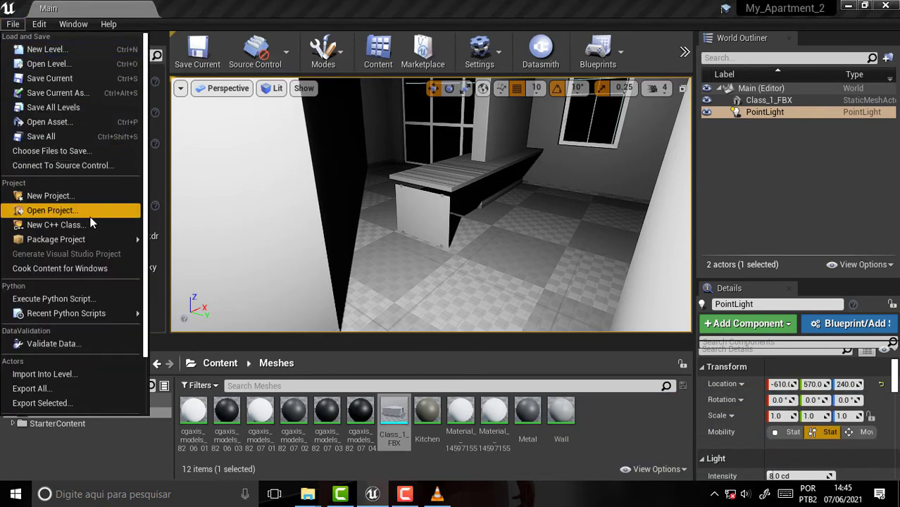
# - Create a Blank Games template project named MyTricy in C:\trabalho\UnrealProjects
pyautogui.click(50, 196)
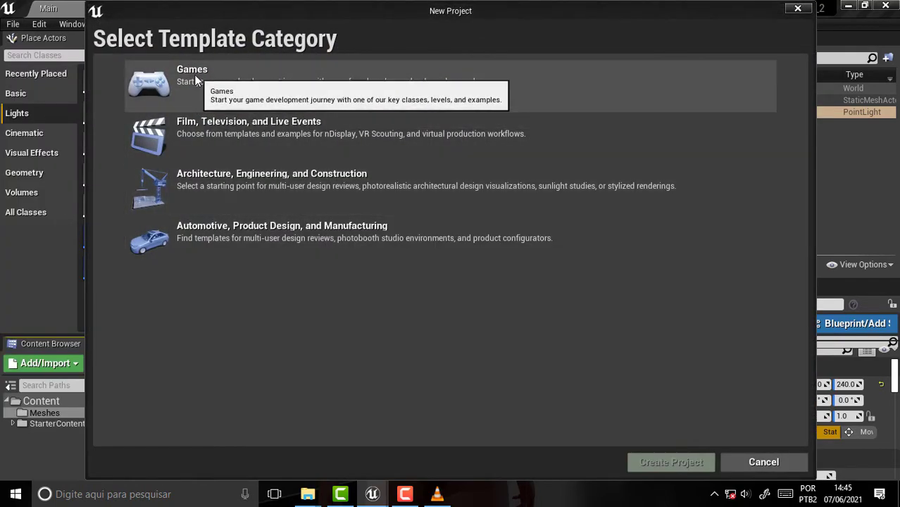
pyautogui.click(224, 79)
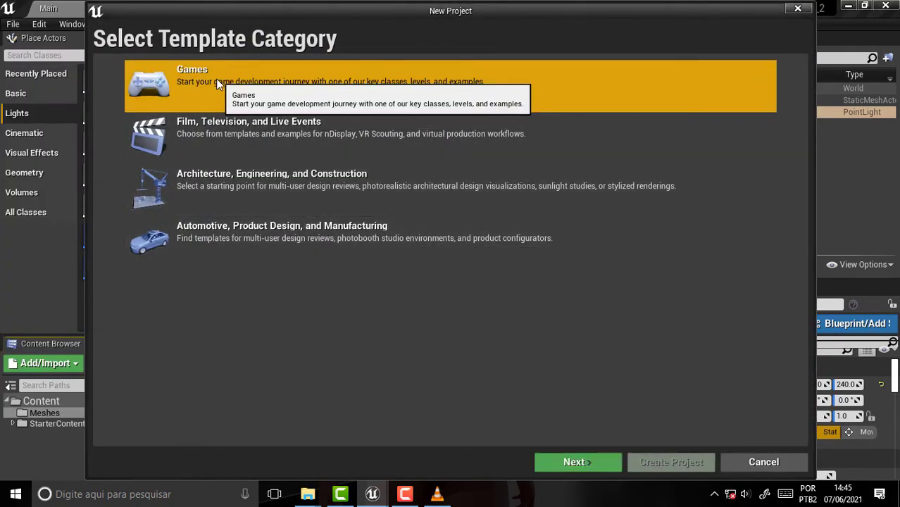
pyautogui.doubleClick(216, 78)
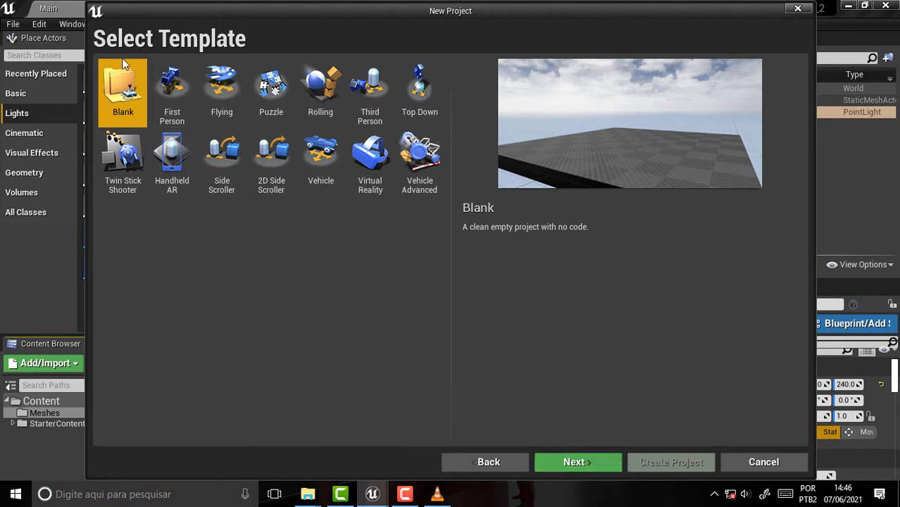
pyautogui.click(576, 462)
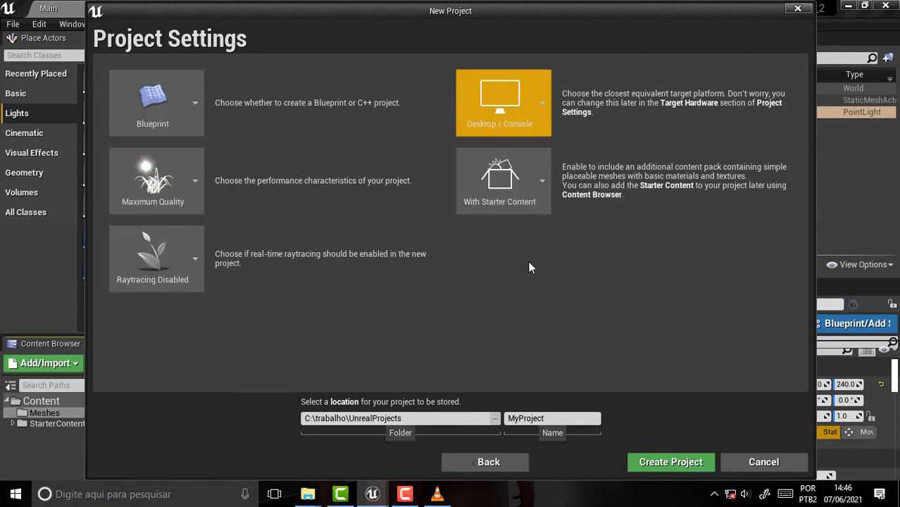
pyautogui.click(553, 419)
pyautogui.moveTo(554, 422); pyautogui.dragTo(515, 421)
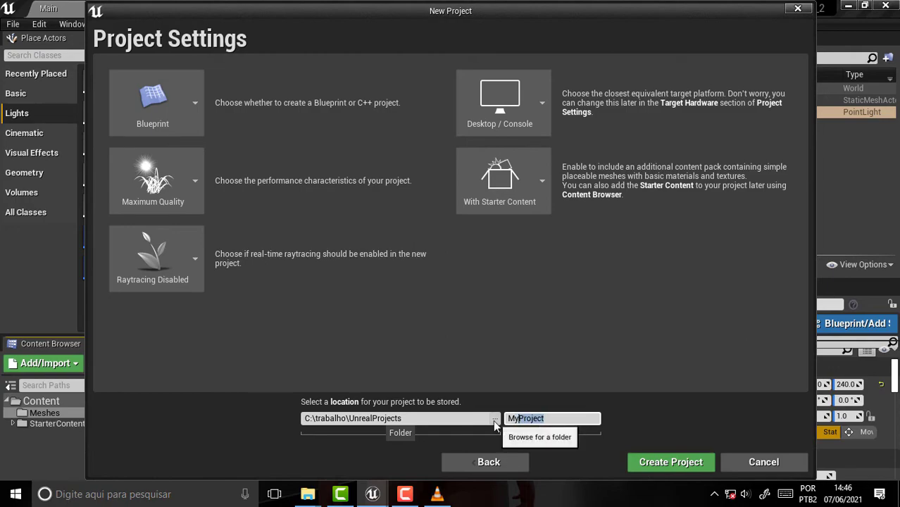
pyautogui.write('Tricy')
pyautogui.click(675, 459)
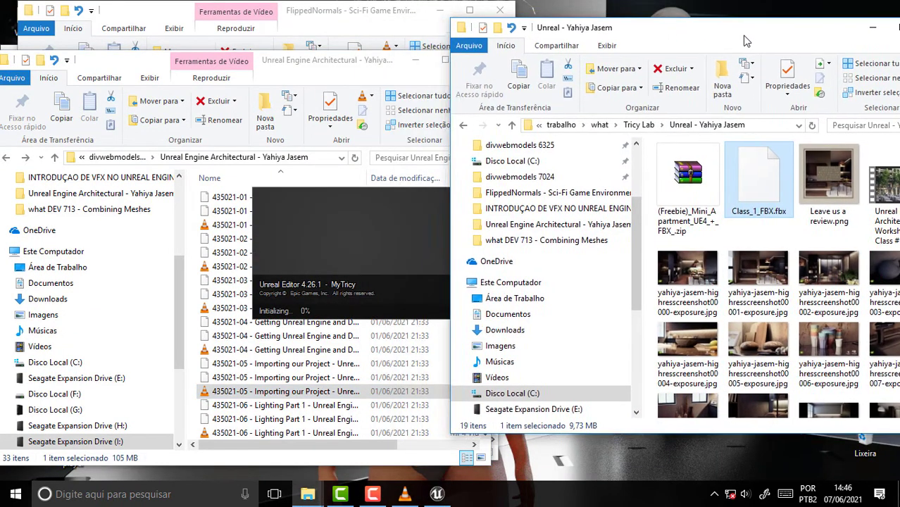
# - Navigate from Tricy Promo up to the what folder and open the Tricy Lab folder
pyautogui.moveTo(668, 45); pyautogui.dragTo(742, 40)
pyautogui.click(597, 129)
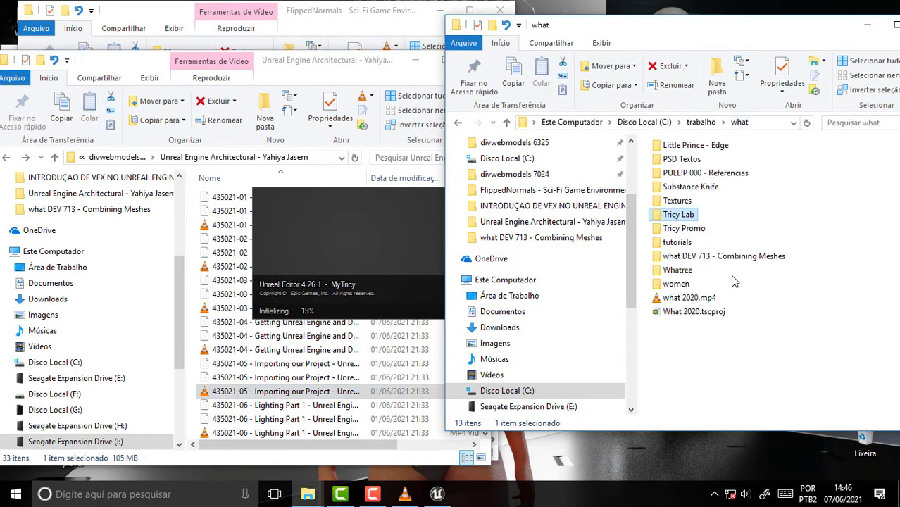
pyautogui.click(174, 86)
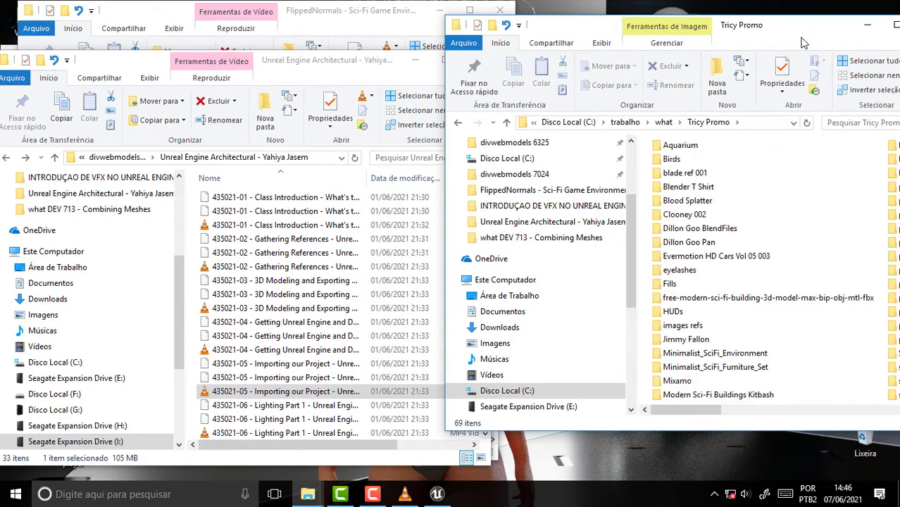
pyautogui.scroll(-3, 793, 235)
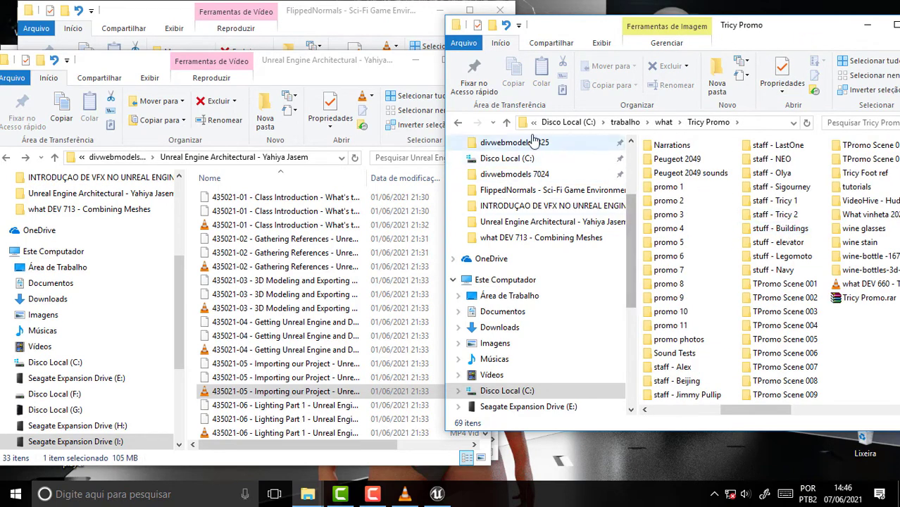
pyautogui.click(507, 122)
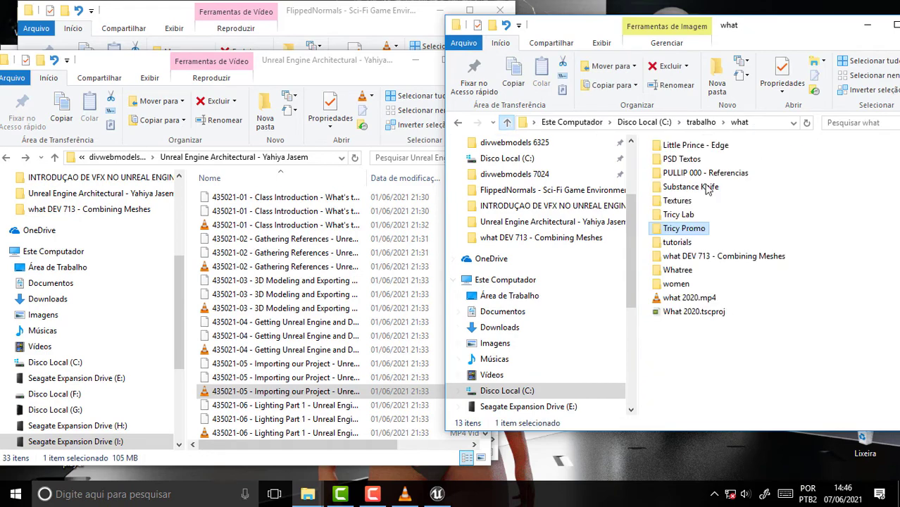
pyautogui.doubleClick(678, 215)
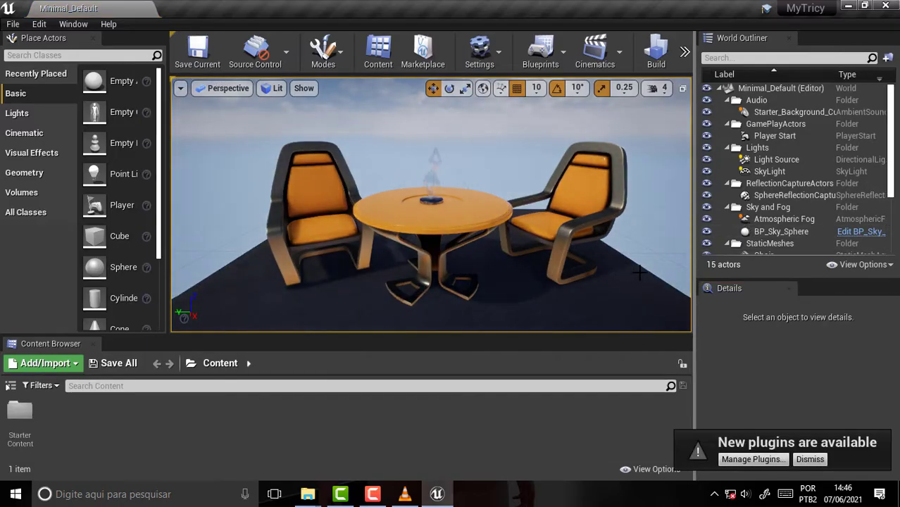
# - Dismiss the plugins notice and add a new StaticMeshes folder under Content
pyautogui.click(805, 459)
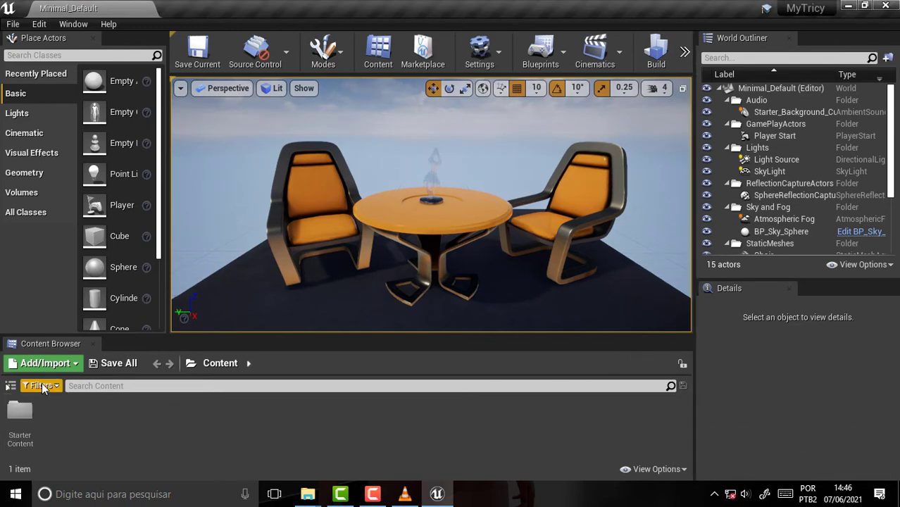
pyautogui.click(11, 385)
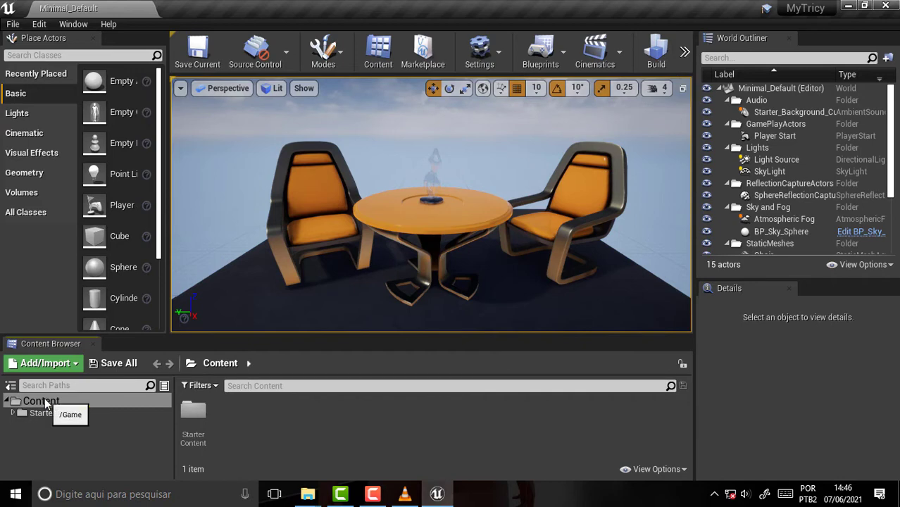
pyautogui.click(75, 400)
pyautogui.rightClick(75, 399)
pyautogui.moveTo(116, 144)
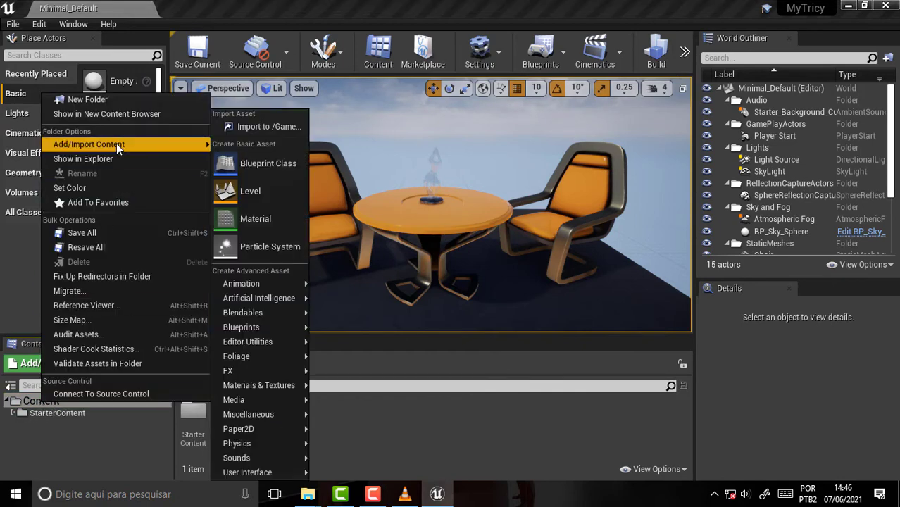
pyautogui.click(113, 101)
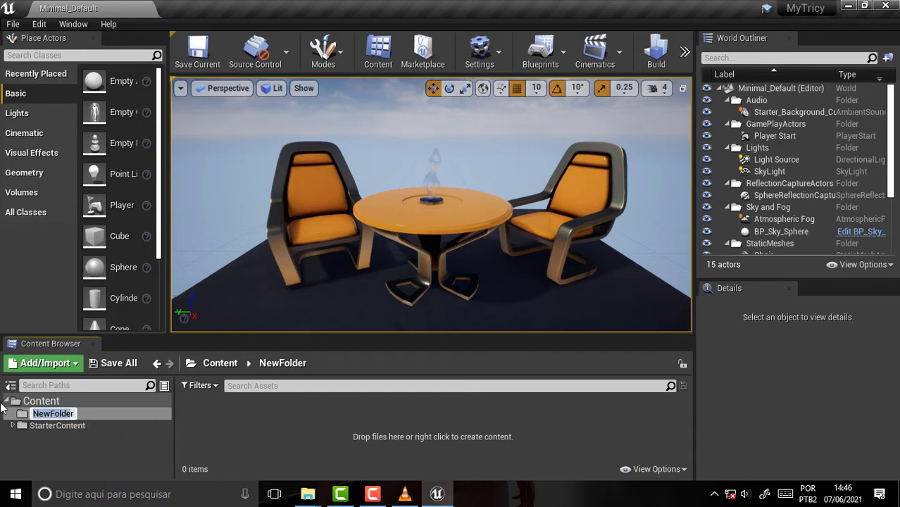
pyautogui.write('St')
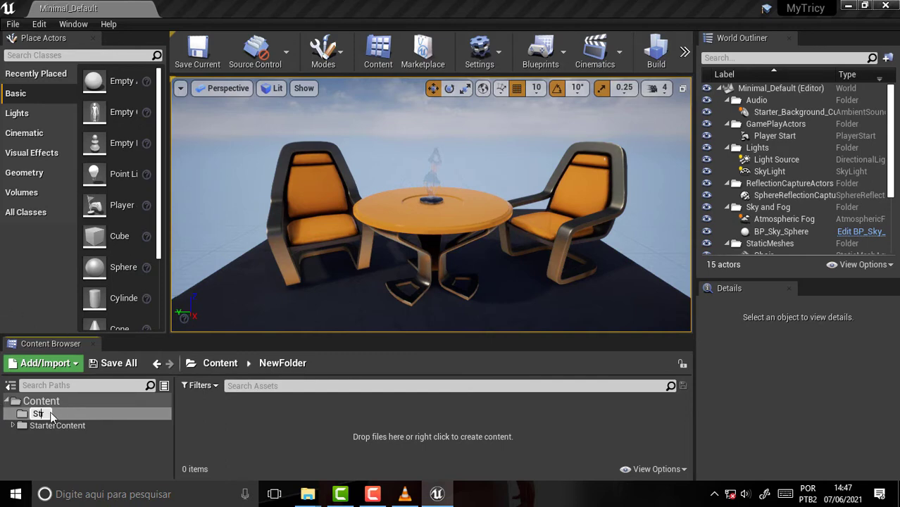
pyautogui.write('r')
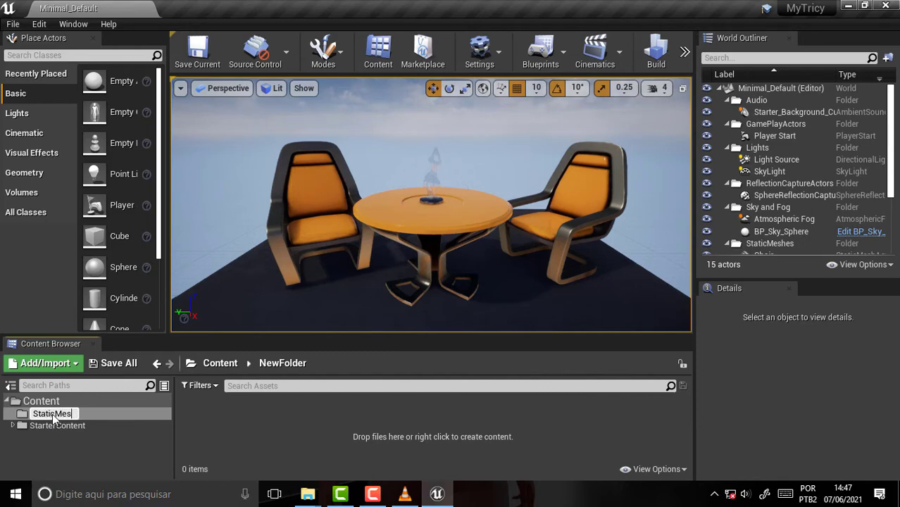
pyautogui.write('hes')
pyautogui.press('Return')
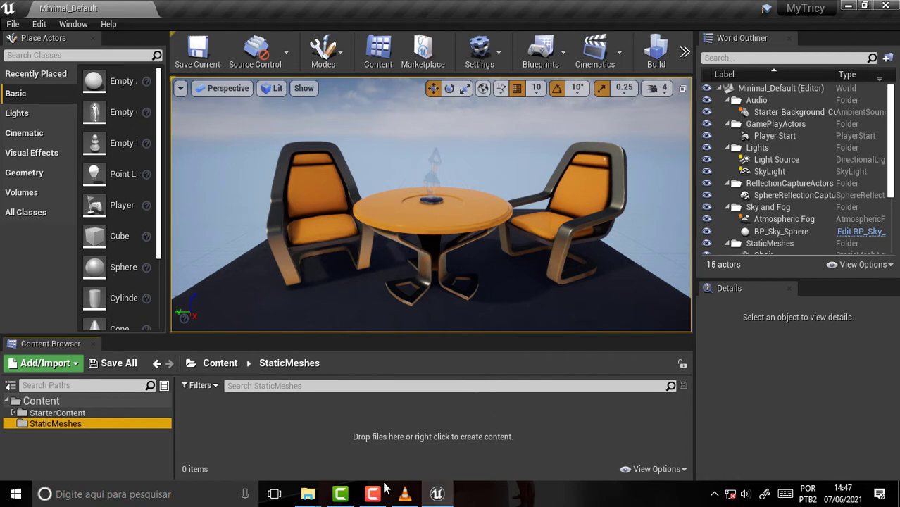
# - Drag my park 002 Tricy bike.fbx from the Tricy Lab window into the StaticMeshes folder
pyautogui.click(308, 494)
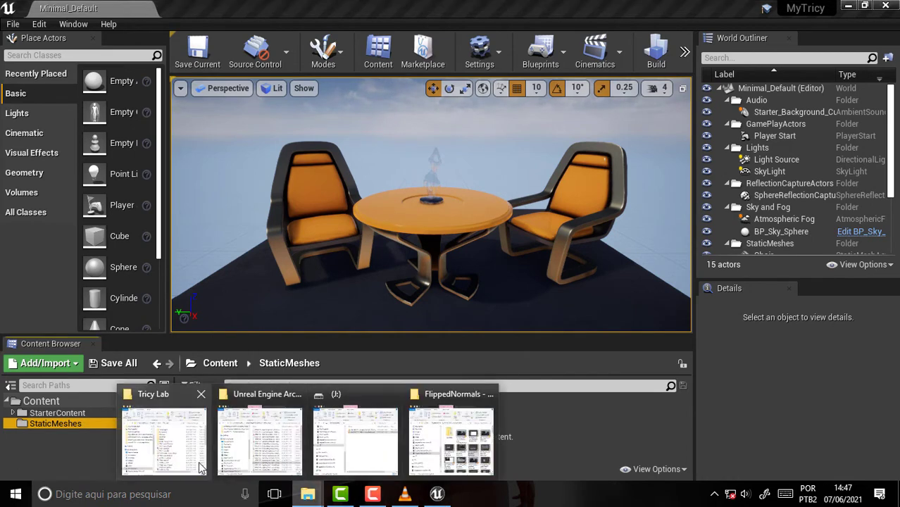
pyautogui.click(167, 461)
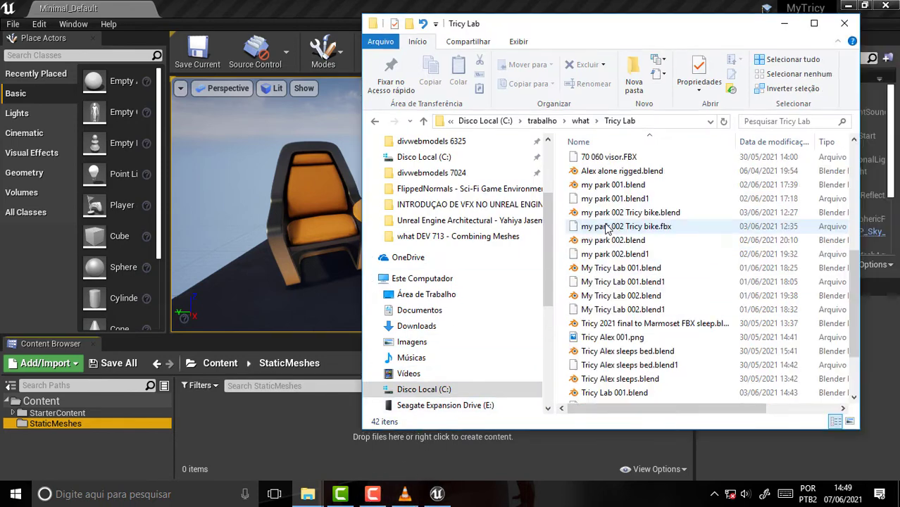
pyautogui.moveTo(607, 230); pyautogui.dragTo(277, 435)
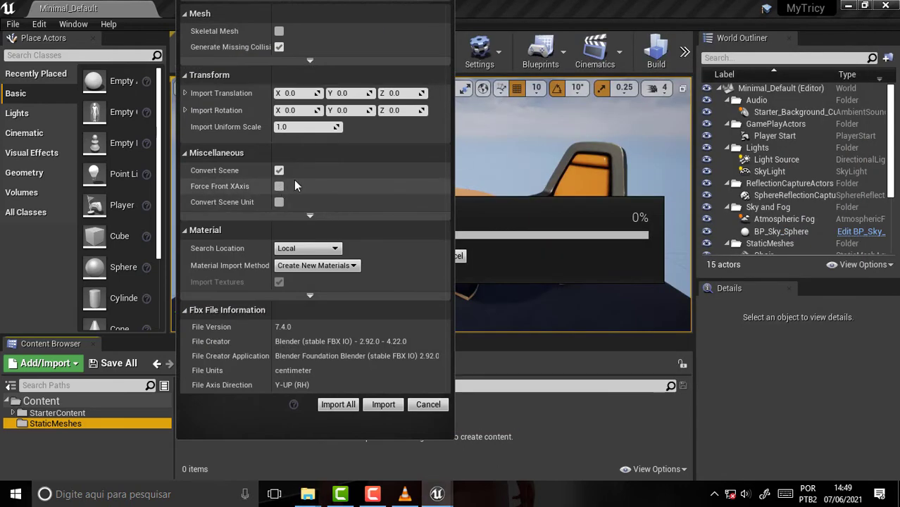
# - Enable Combine Meshes in the advanced mesh options and start the FBX import
pyautogui.click(308, 62)
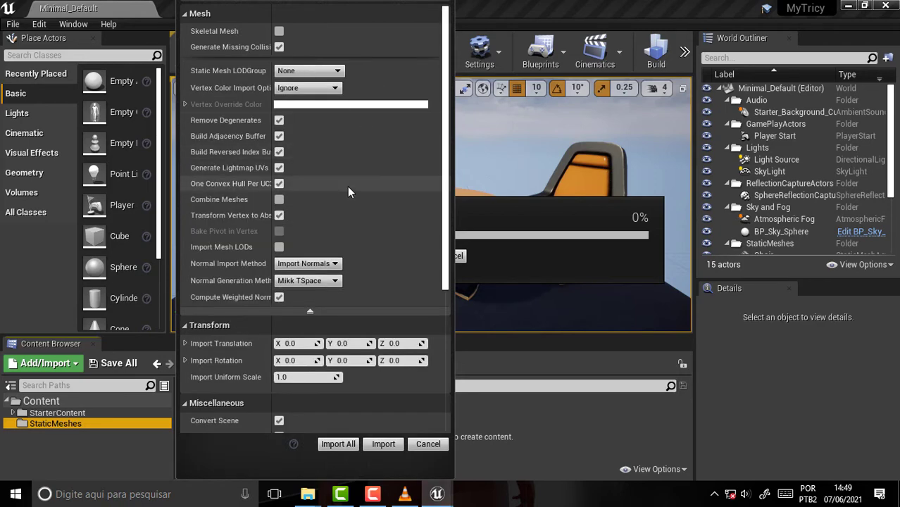
pyautogui.click(279, 200)
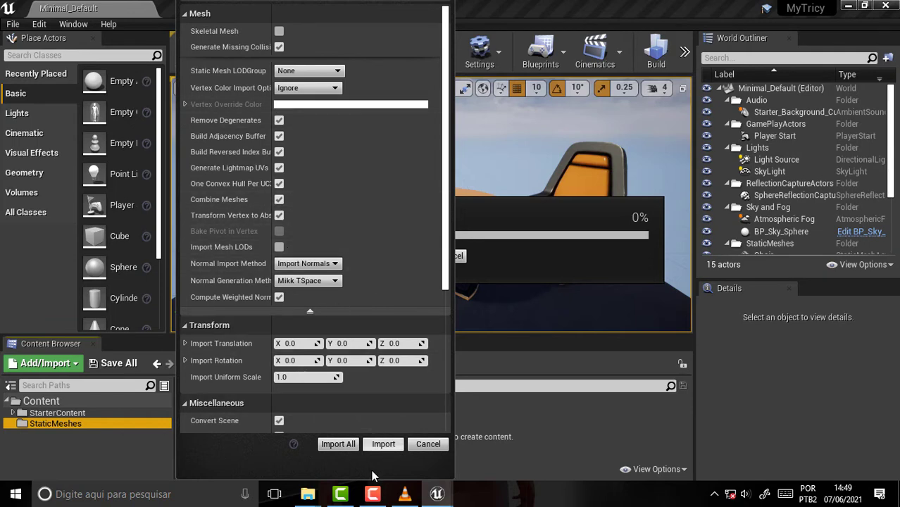
pyautogui.click(384, 445)
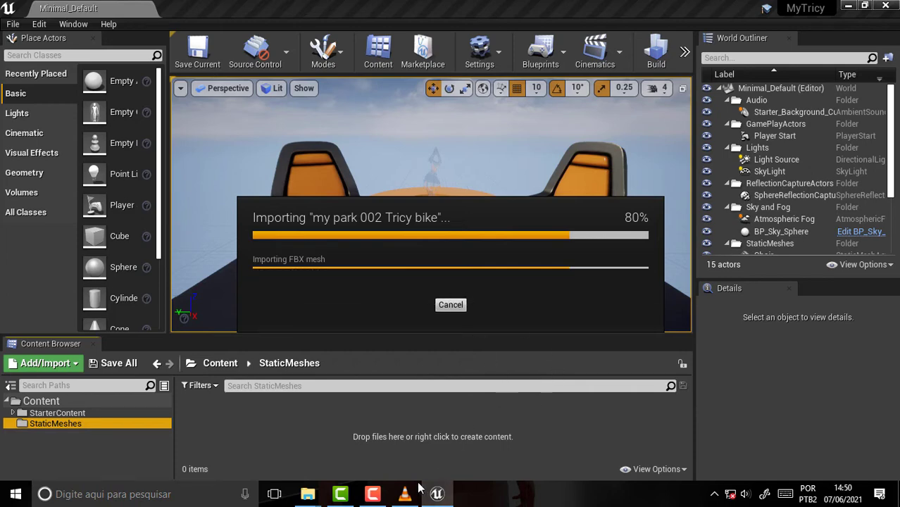
# - Close the FBX import warnings Message Log once the import finishes
pyautogui.click(373, 495)
pyautogui.click(837, 434)
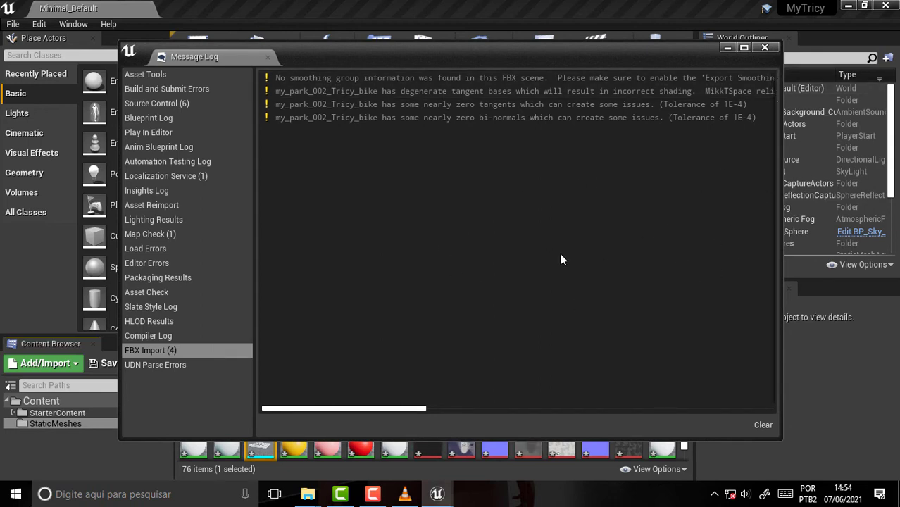
pyautogui.click(765, 49)
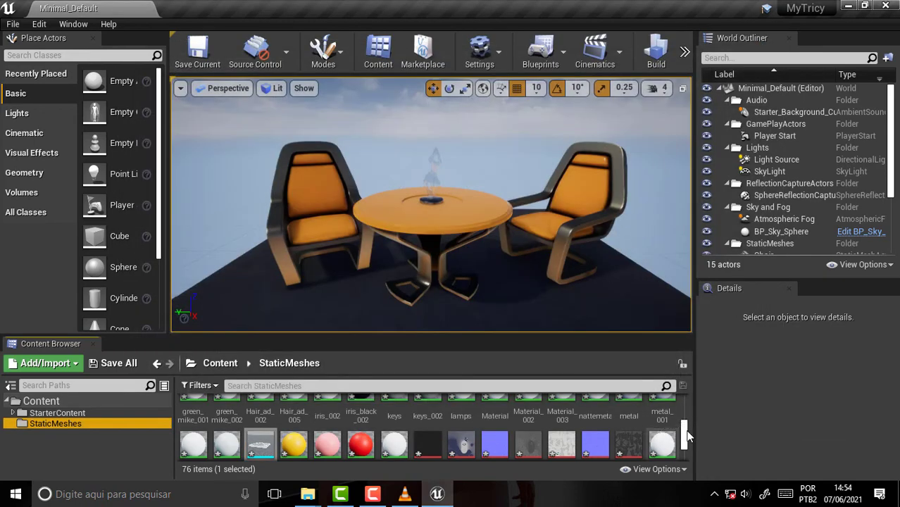
# - Scroll through the 76 imported bike meshes and materials in StaticMeshes
pyautogui.scroll(-2, 689, 433)
pyautogui.scroll(-2, 689, 438)
pyautogui.scroll(2, 689, 442)
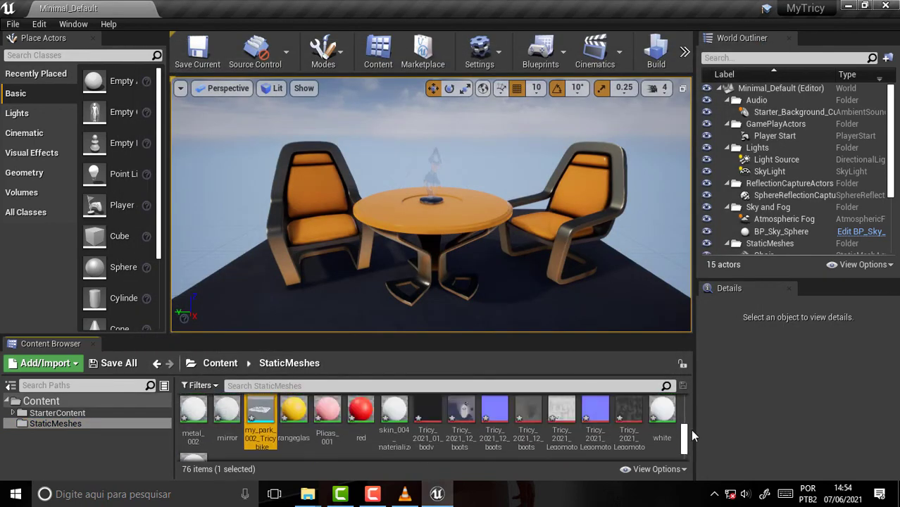
pyautogui.scroll(4, 690, 429)
pyautogui.scroll(4, 696, 393)
pyautogui.scroll(-5, 695, 422)
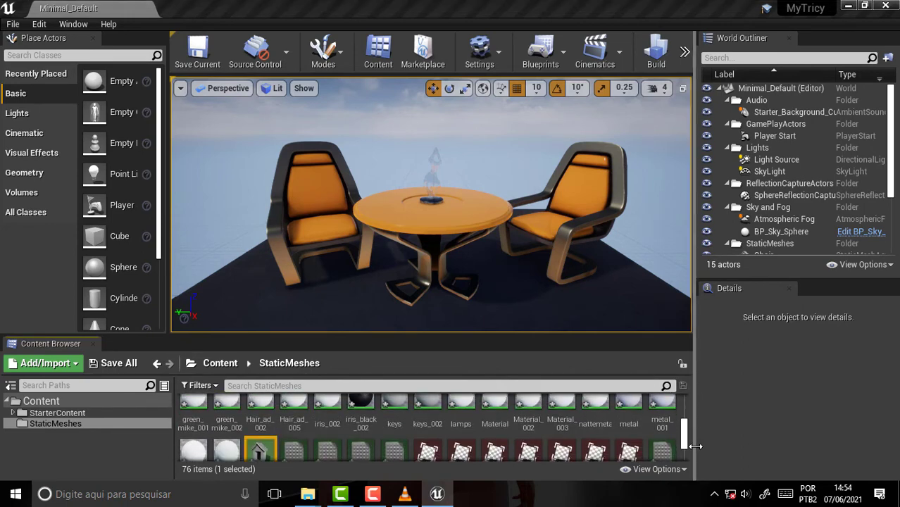
pyautogui.scroll(-3, 685, 436)
# - Drag the my_park_002_Tricy_bike mesh from StaticMeshes into the level viewport
pyautogui.scroll(1, 685, 436)
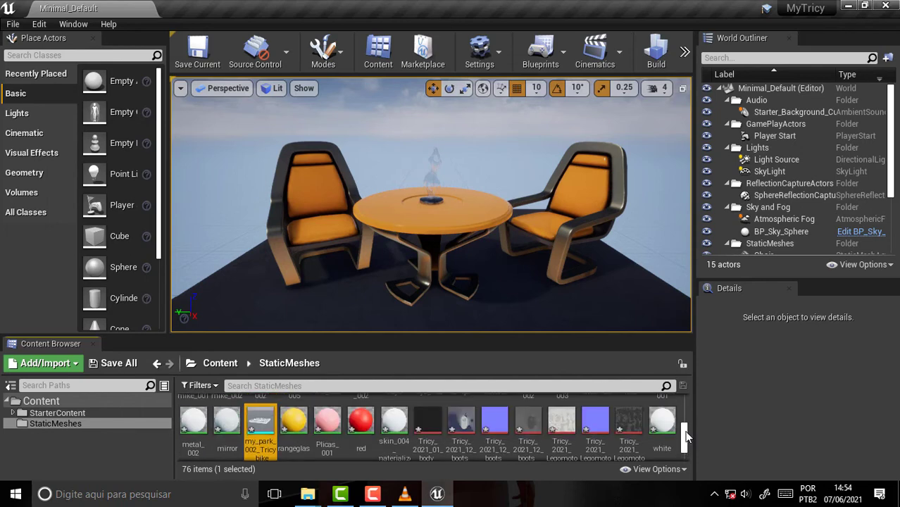
pyautogui.moveTo(687, 437); pyautogui.dragTo(689, 399)
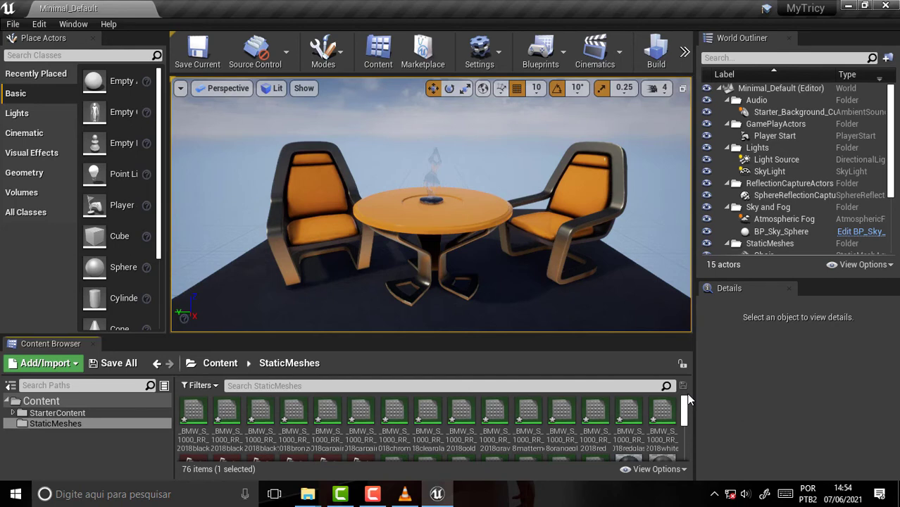
pyautogui.moveTo(689, 400); pyautogui.dragTo(688, 431)
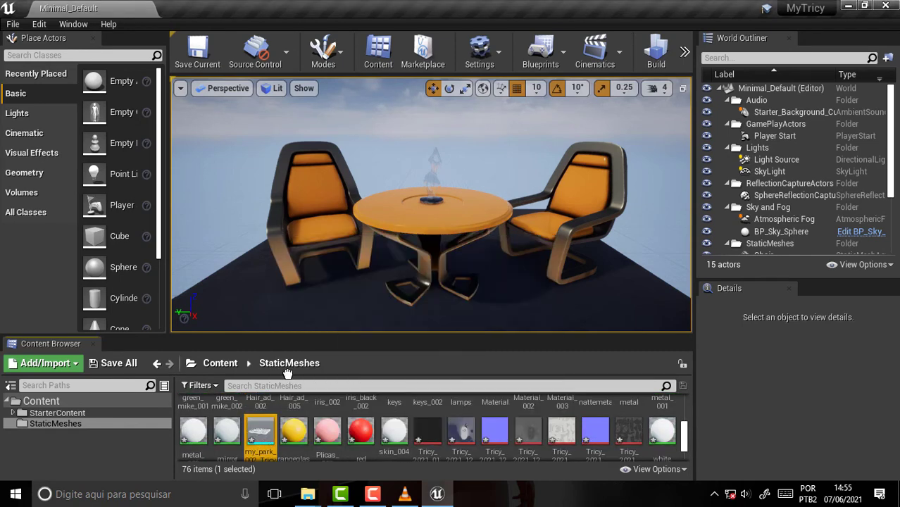
pyautogui.moveTo(288, 374); pyautogui.dragTo(423, 219)
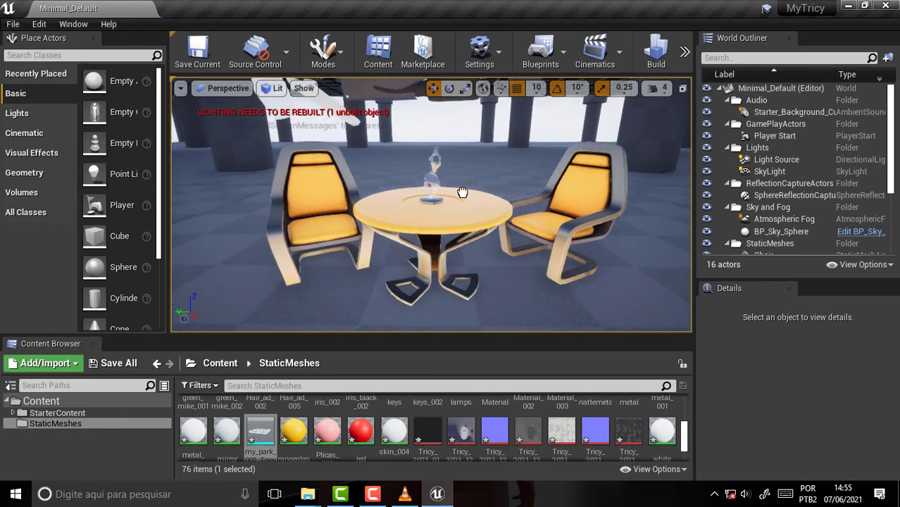
pyautogui.click(467, 160)
pyautogui.scroll(-2, 467, 159)
pyautogui.scroll(-3, 490, 154)
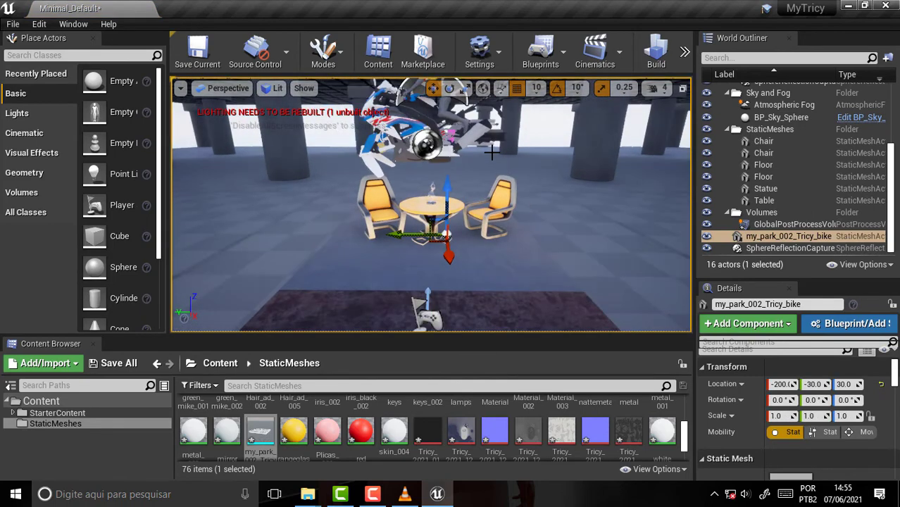
pyautogui.scroll(-1, 408, 167)
pyautogui.scroll(-1, 409, 167)
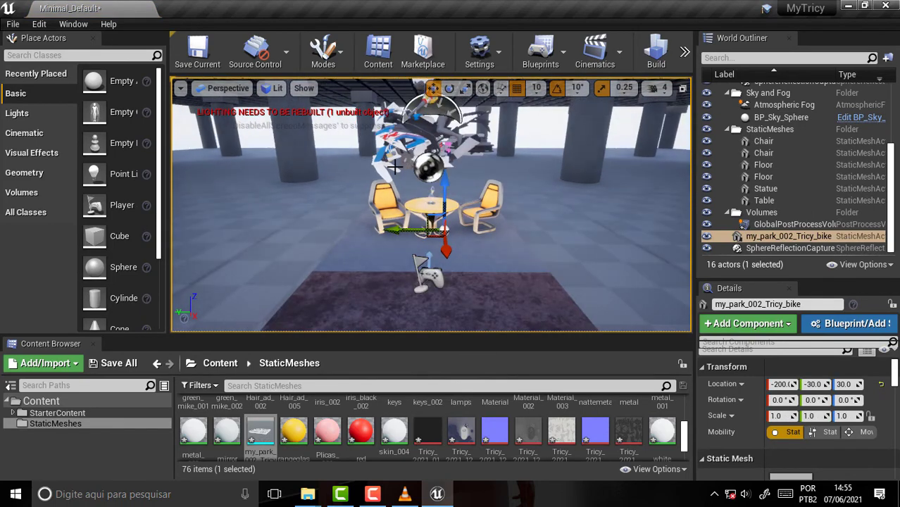
pyautogui.moveTo(293, 180); pyautogui.dragTo(324, 180, button='right')
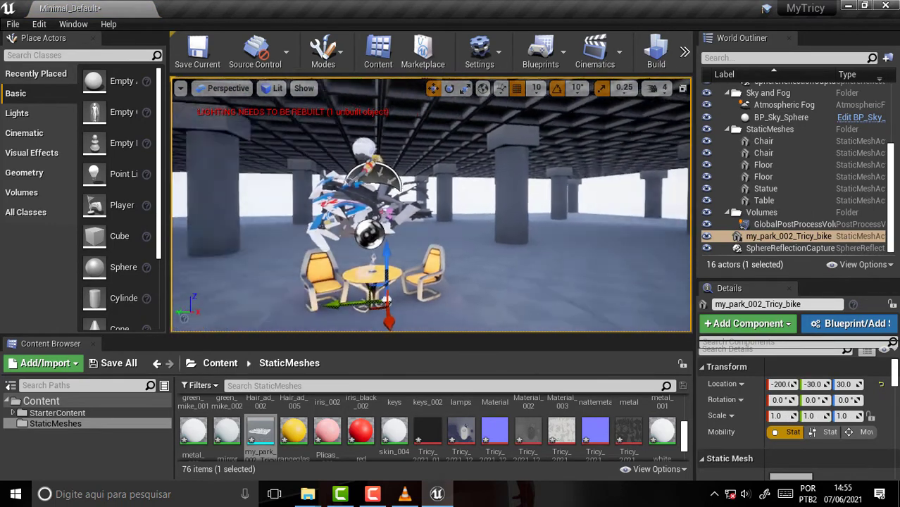
pyautogui.moveTo(293, 180); pyautogui.dragTo(248, 208, button='right')
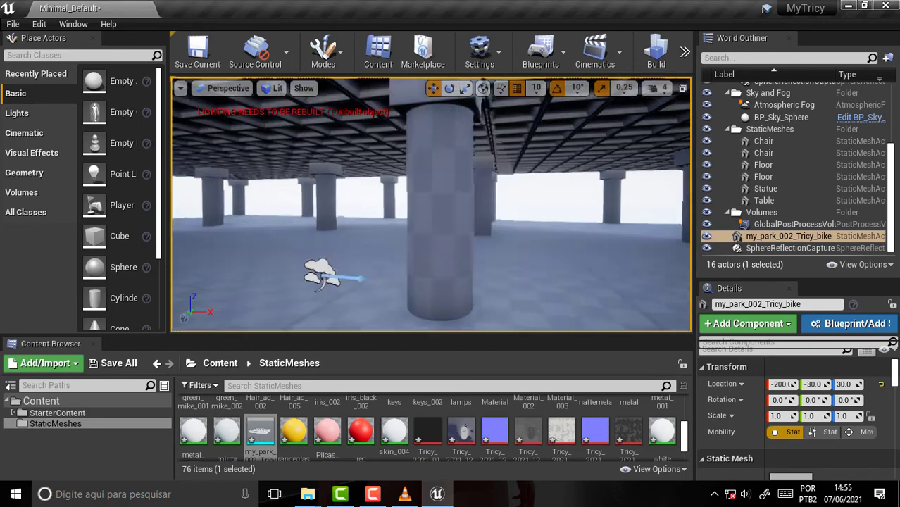
pyautogui.moveTo(339, 202); pyautogui.dragTo(296, 205, button='right')
pyautogui.moveTo(629, 146); pyautogui.dragTo(629, 146, button='right')
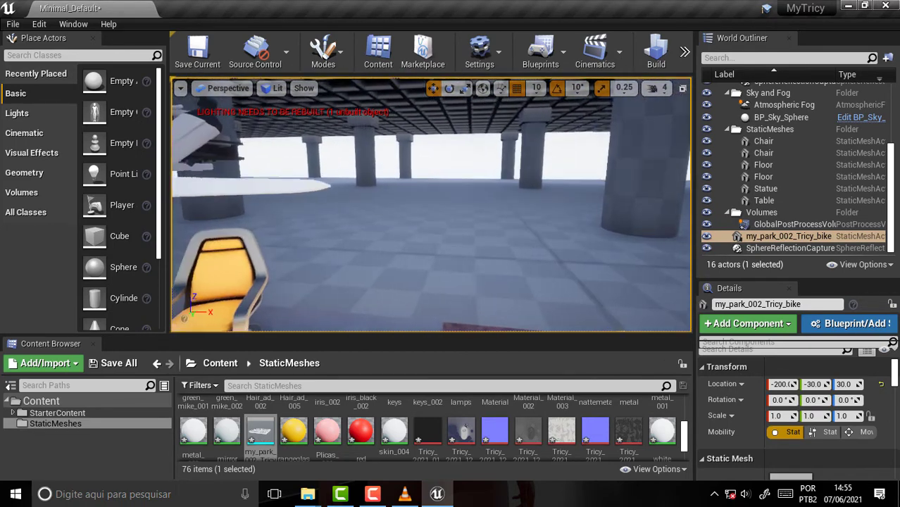
pyautogui.press('f')
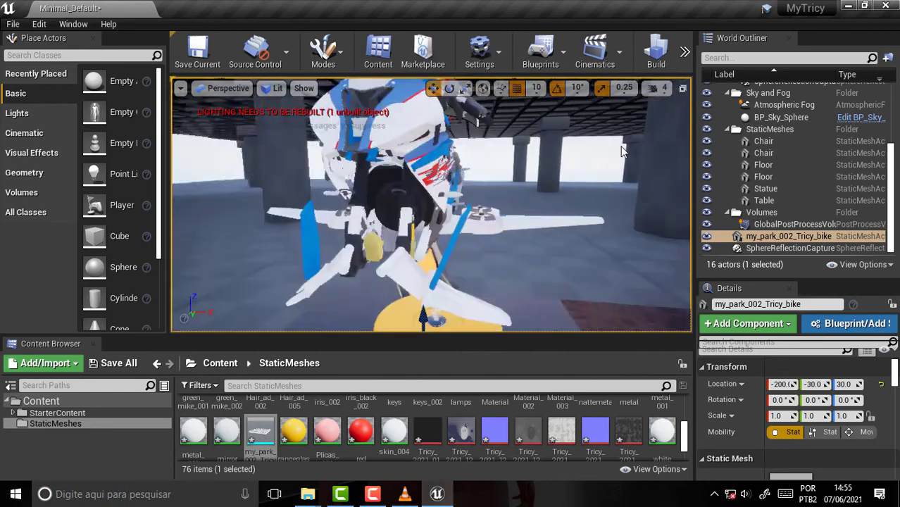
pyautogui.moveTo(625, 155); pyautogui.dragTo(624, 155, button='right')
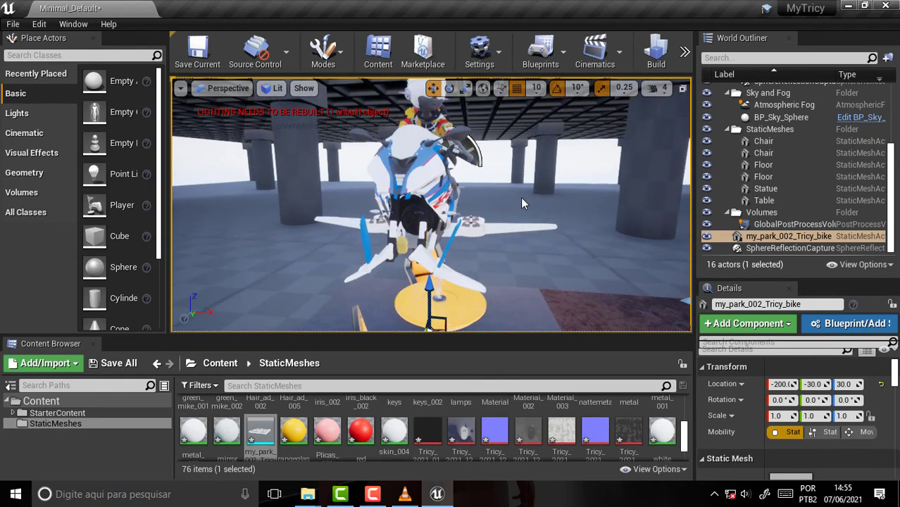
pyautogui.moveTo(520, 197); pyautogui.dragTo(482, 170, button='right')
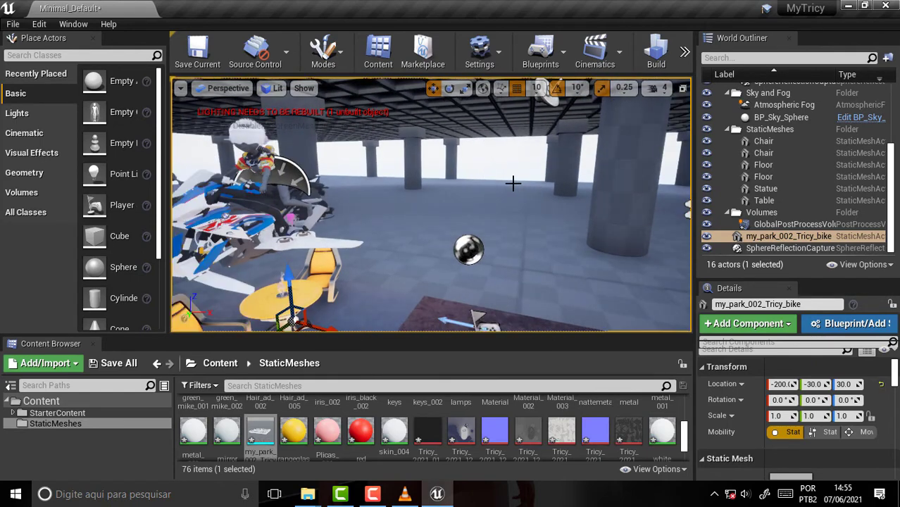
pyautogui.scroll(2, 501, 187)
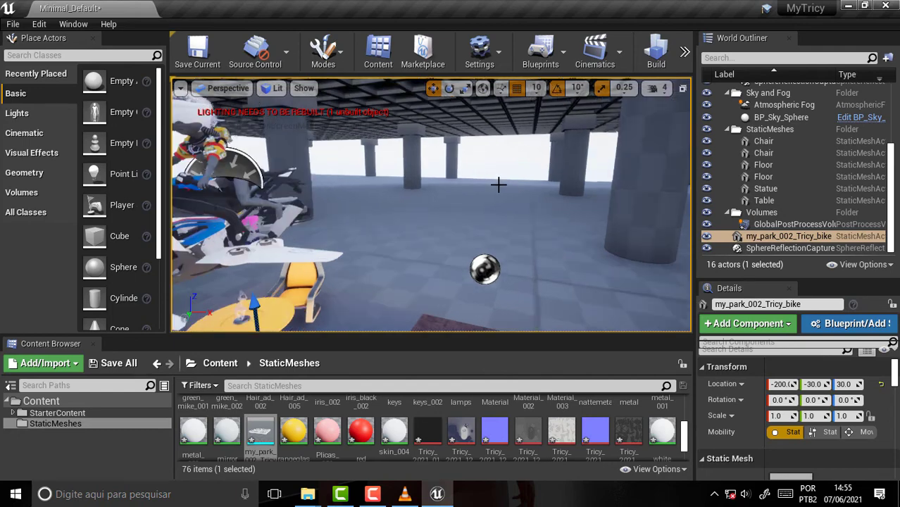
pyautogui.moveTo(455, 166)
pyautogui.mouseDown(button='right')
pyautogui.moveTo(486, 169)
pyautogui.moveTo(592, 220)
pyautogui.mouseUp(button='right')
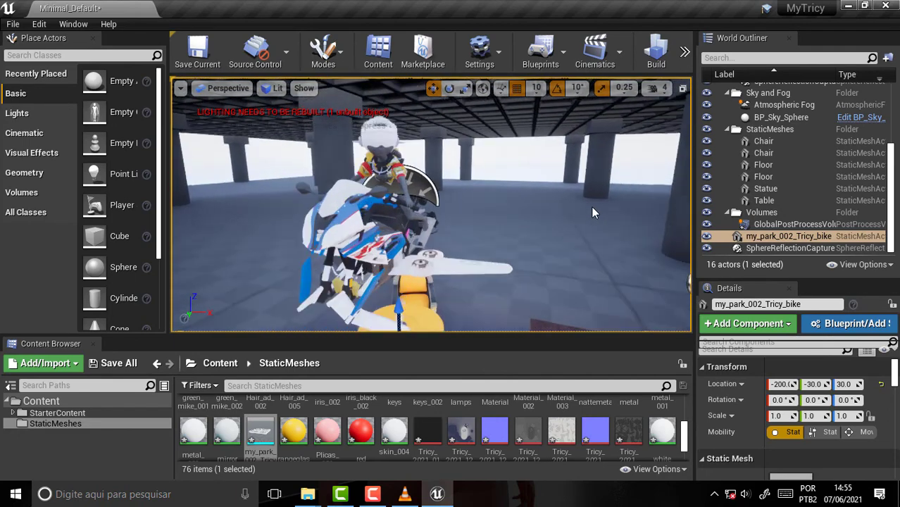
pyautogui.scroll(-2, 597, 202)
pyautogui.moveTo(598, 205); pyautogui.dragTo(414, 210, button='right')
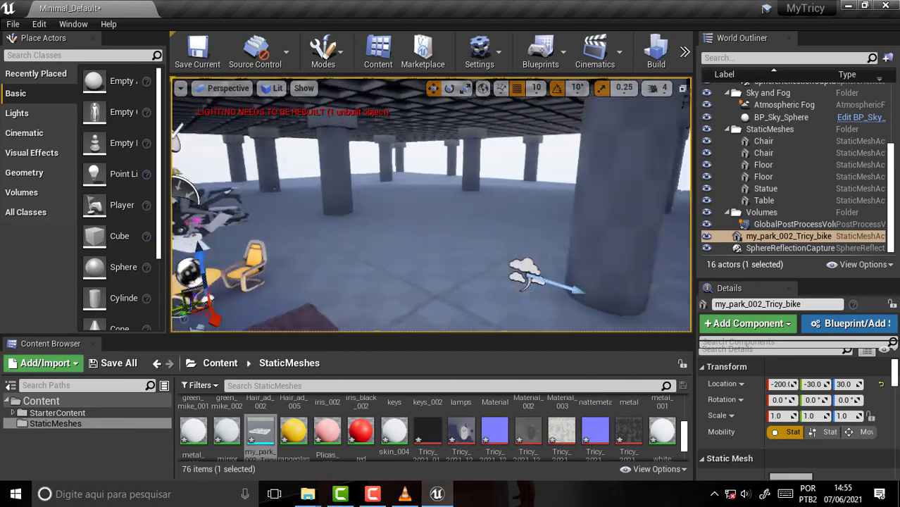
pyautogui.moveTo(358, 160); pyautogui.dragTo(412, 171, button='right')
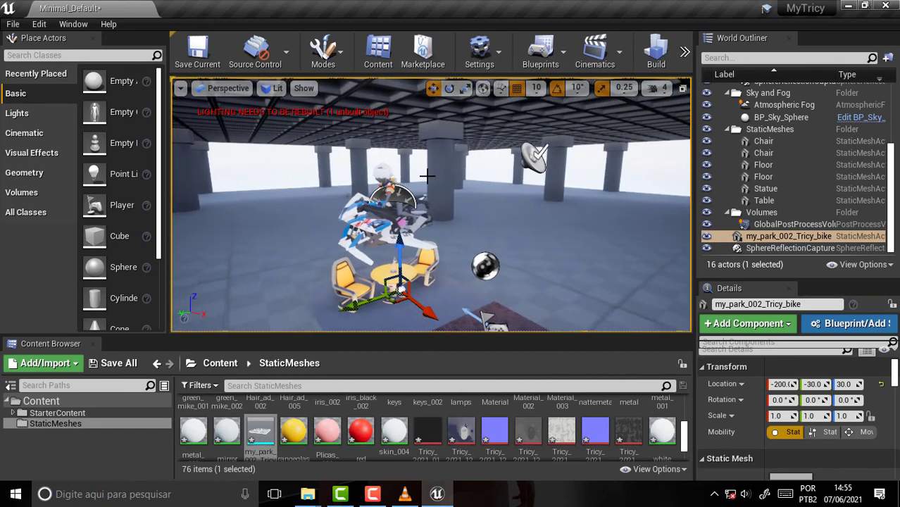
pyautogui.scroll(5, 416, 162)
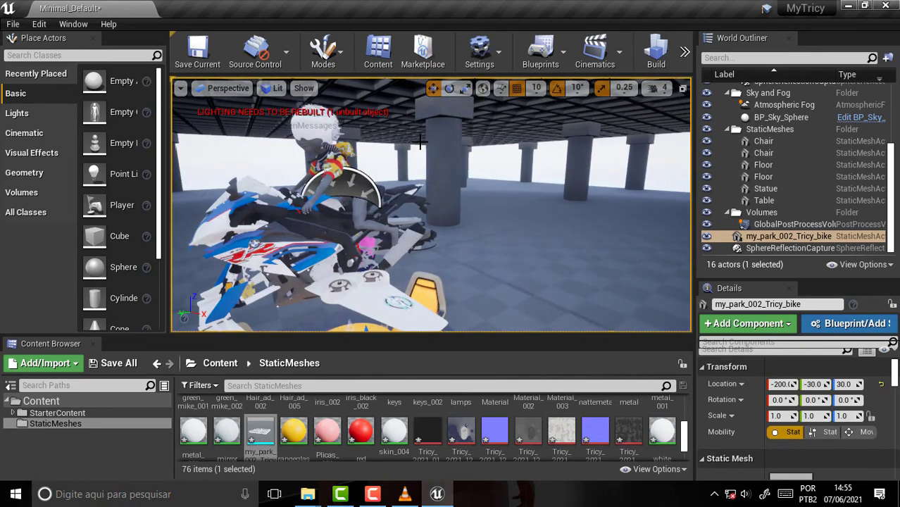
pyautogui.scroll(3, 420, 142)
pyautogui.scroll(3, 423, 151)
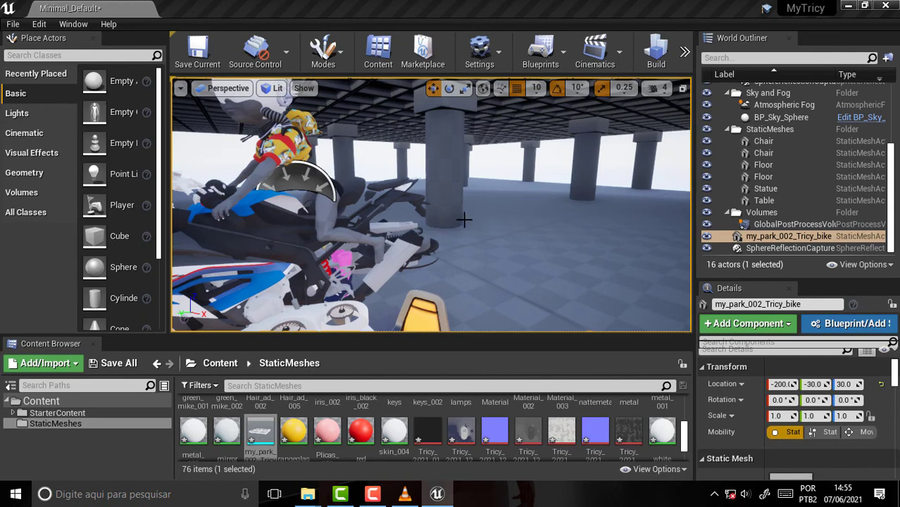
pyautogui.moveTo(430, 221); pyautogui.dragTo(485, 206)
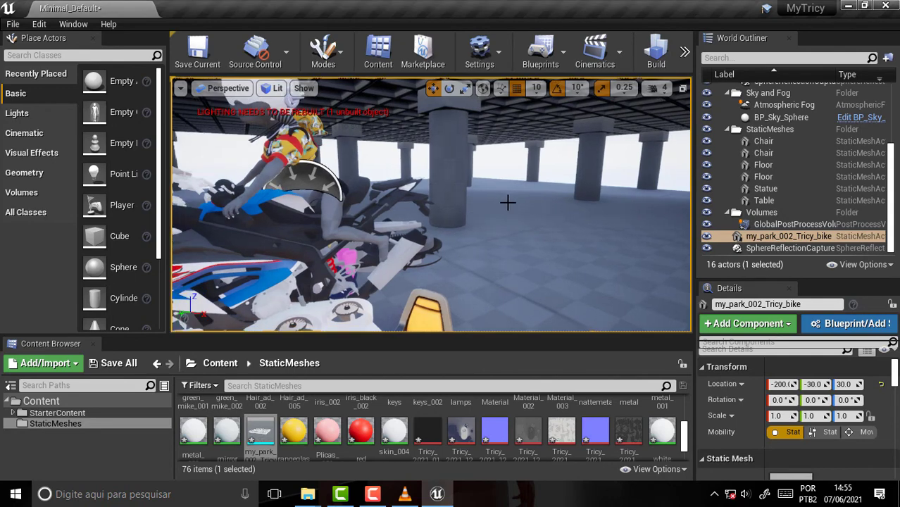
pyautogui.moveTo(542, 200)
pyautogui.keyDown('alt'); pyautogui.mouseDown()
pyautogui.moveTo(430, 212)
pyautogui.moveTo(561, 201)
pyautogui.moveTo(507, 204)
pyautogui.moveTo(550, 204)
pyautogui.mouseUp(); pyautogui.keyUp('alt')
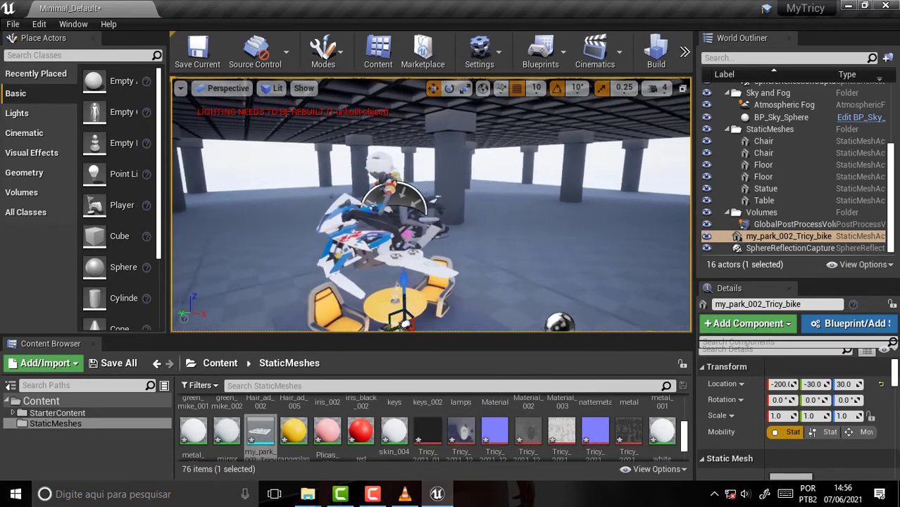
pyautogui.scroll(3, 564, 204)
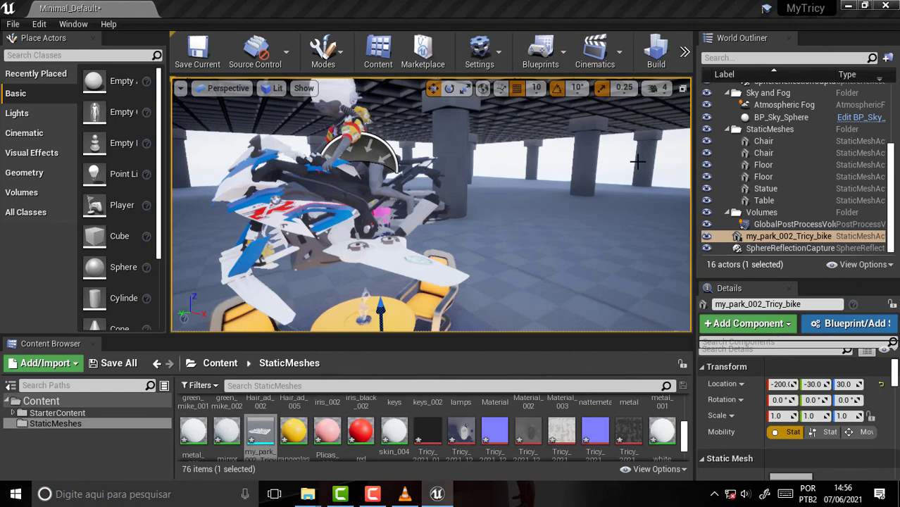
pyautogui.press('f')
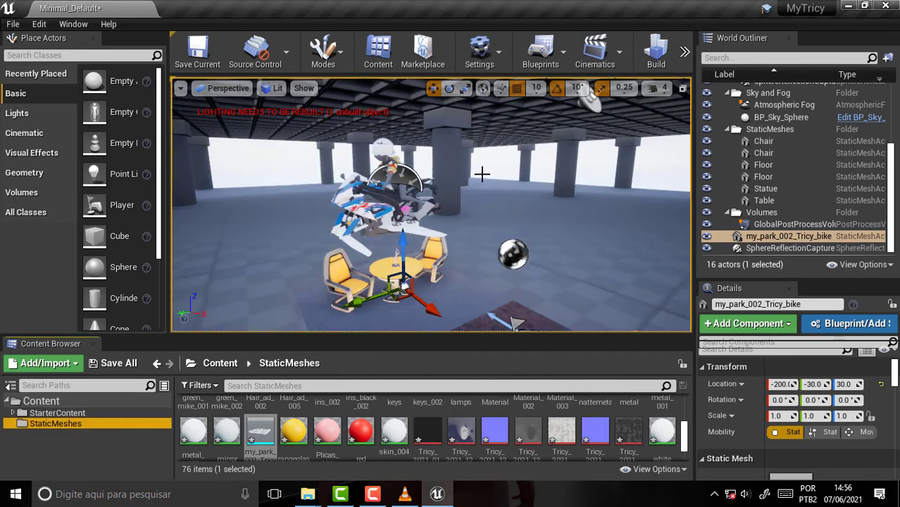
pyautogui.scroll(2, 506, 169)
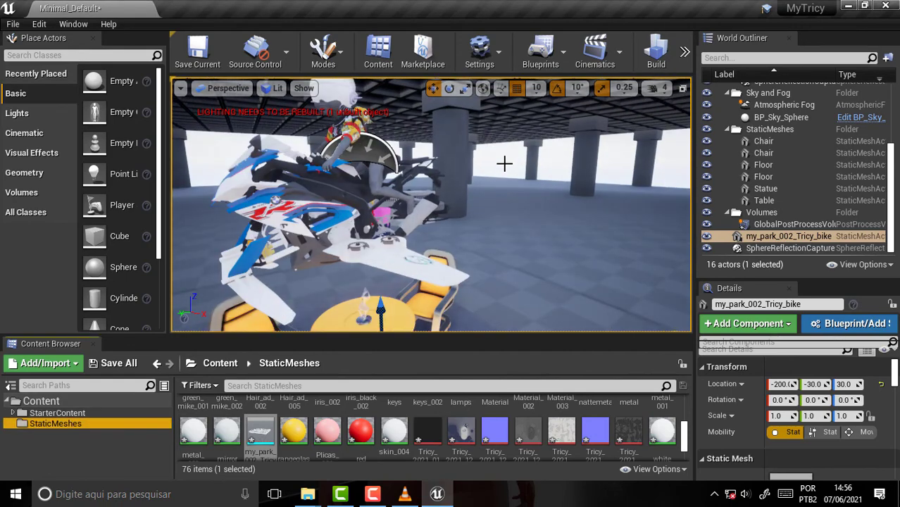
pyautogui.scroll(-2, 504, 164)
pyautogui.scroll(2, 504, 163)
pyautogui.keyDown('alt'); pyautogui.moveTo(493, 195); pyautogui.dragTo(366, 211); pyautogui.keyUp('alt')
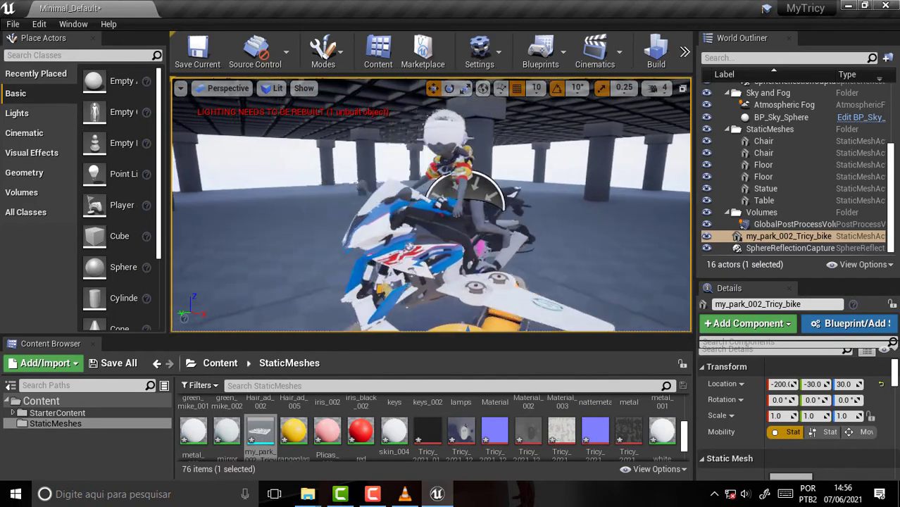
pyautogui.keyDown('alt'); pyautogui.moveTo(366, 212); pyautogui.dragTo(533, 202); pyautogui.keyUp('alt')
pyautogui.scroll(-3, 535, 203)
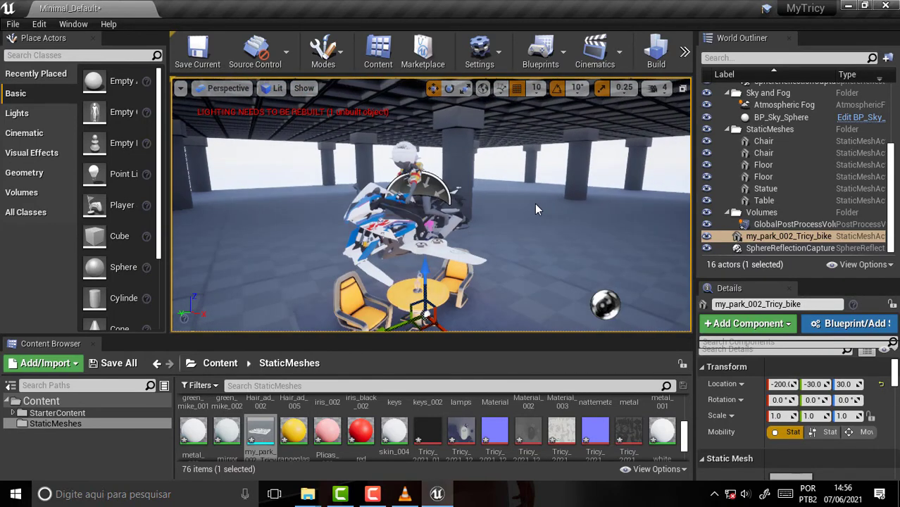
# - Reset the bike's Location to 0, 0, 0 and frame it in the viewport
pyautogui.click(880, 384)
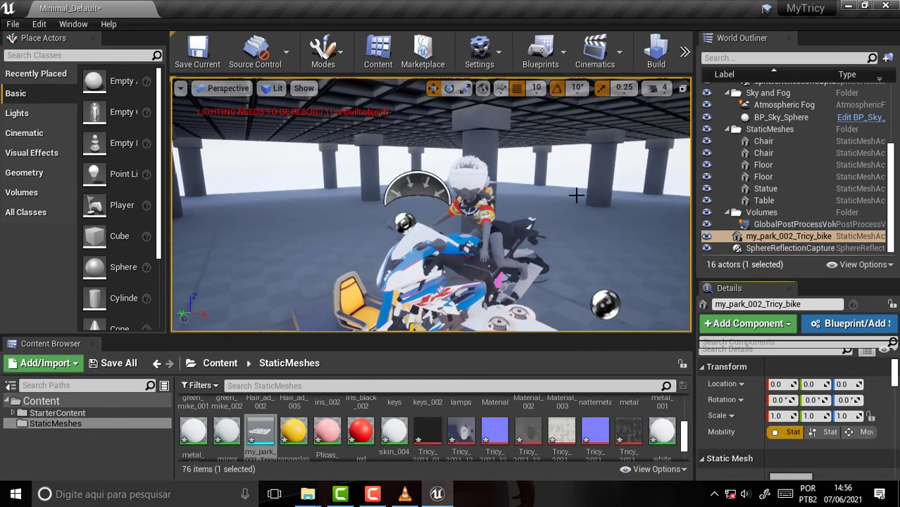
pyautogui.press('f')
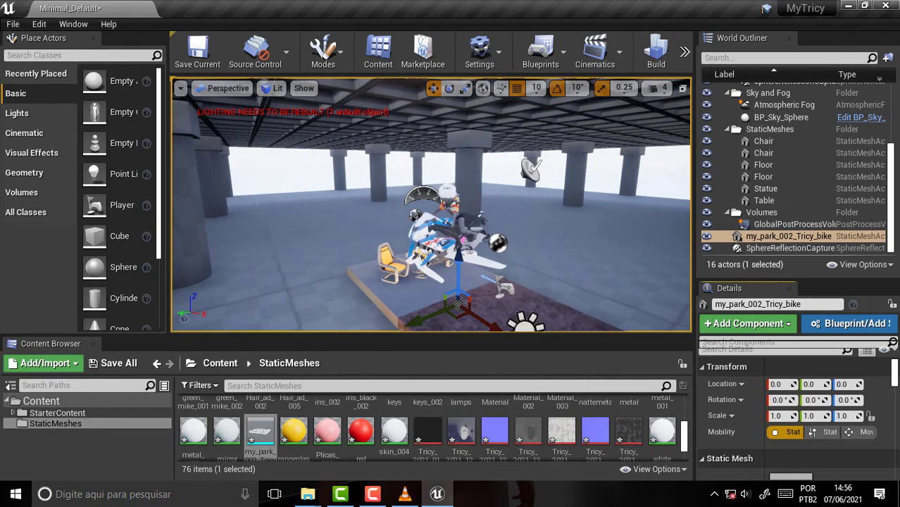
pyautogui.moveTo(576, 204)
pyautogui.mouseDown(button='right')
pyautogui.moveTo(620, 190)
pyautogui.moveTo(535, 212)
pyautogui.moveTo(604, 143)
pyautogui.mouseUp(button='right')
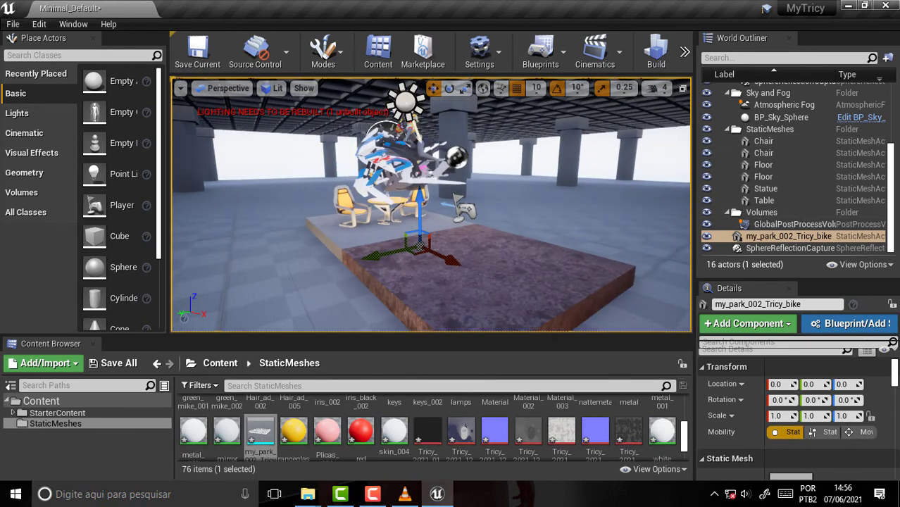
# - Delete the two floor slabs, one chair, the table and the Tricy bike
pyautogui.click(557, 280)
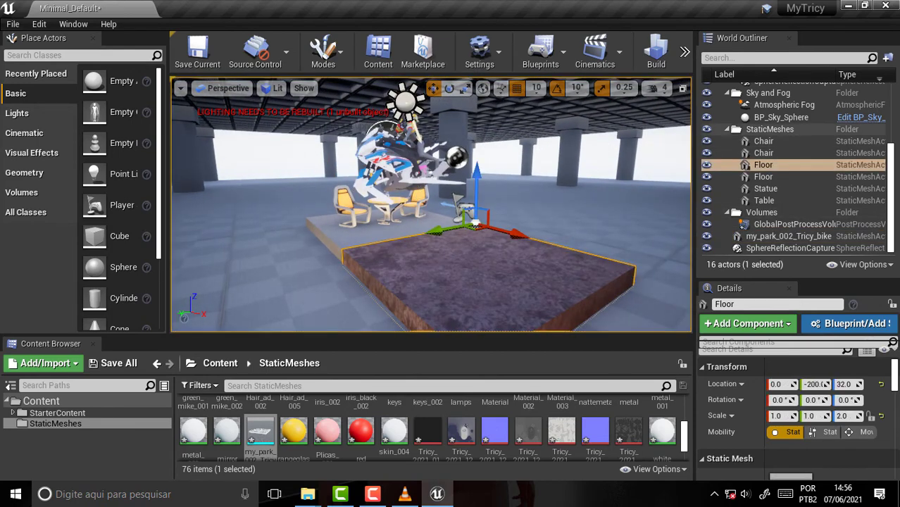
pyautogui.press('Delete')
pyautogui.click(368, 237)
pyautogui.press('Delete')
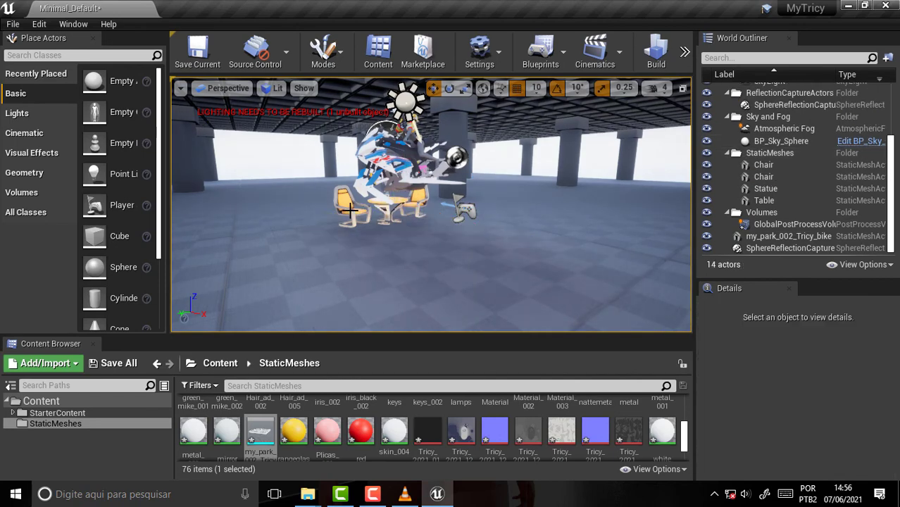
pyautogui.click(349, 211)
pyautogui.press('Delete')
pyautogui.click(389, 215)
pyautogui.press('Delete')
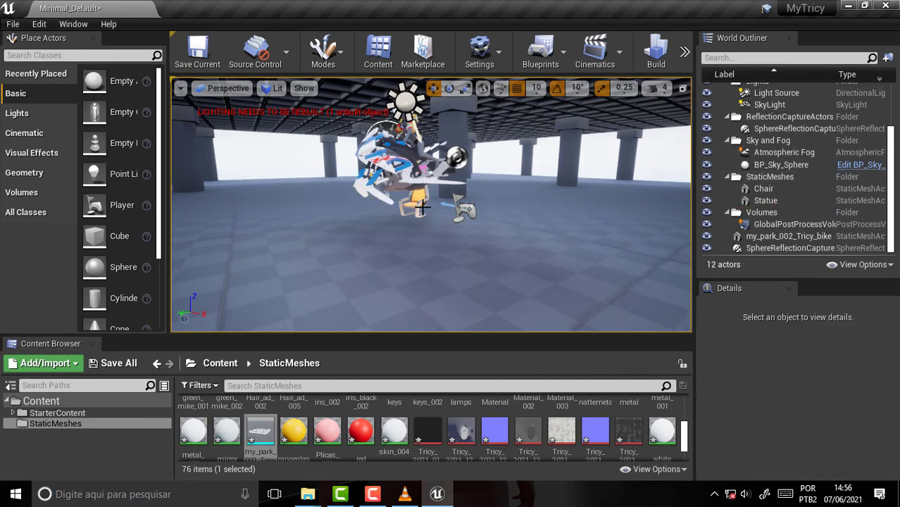
pyautogui.click(422, 205)
pyautogui.press('Delete')
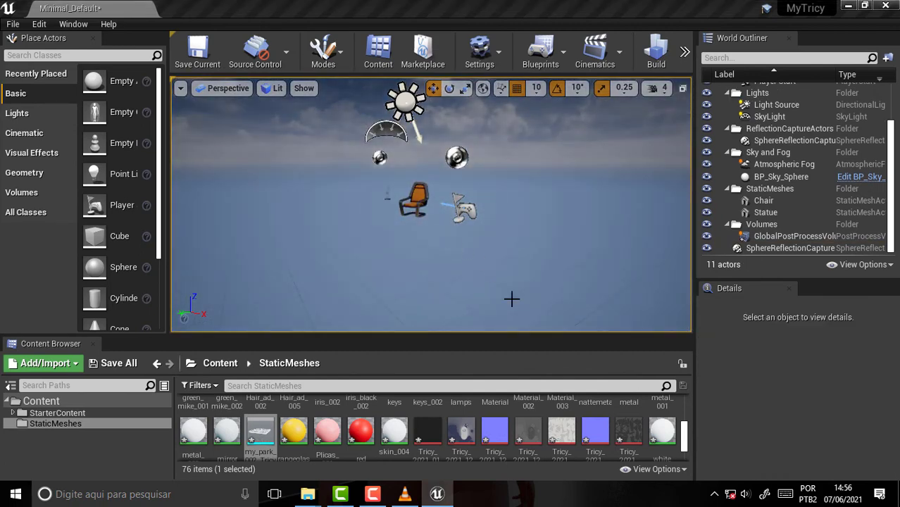
# - Delete the remaining chair and the Player Start
pyautogui.scroll(5, 683, 423)
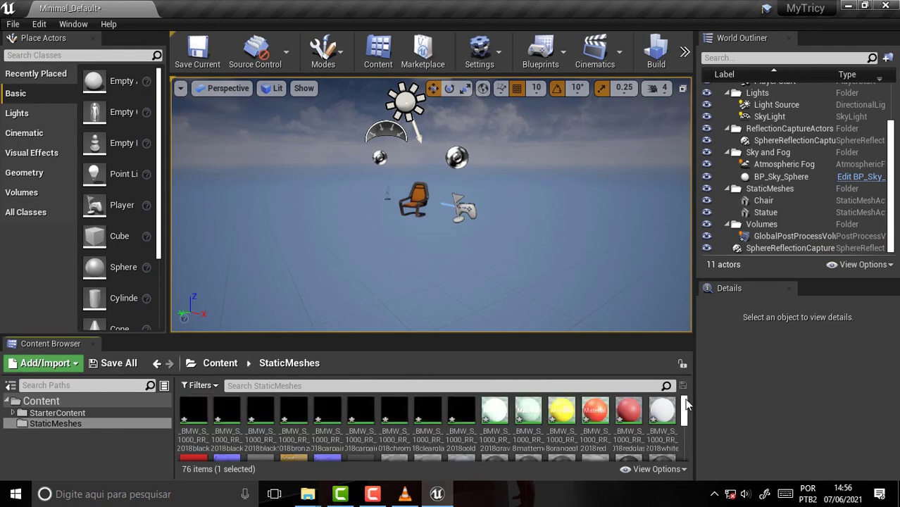
pyautogui.click(419, 203)
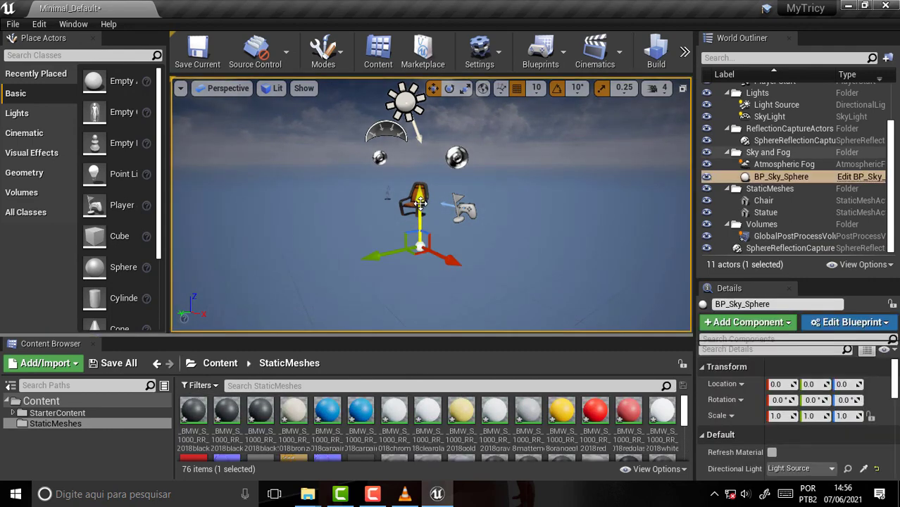
pyautogui.click(407, 197)
pyautogui.press('Delete')
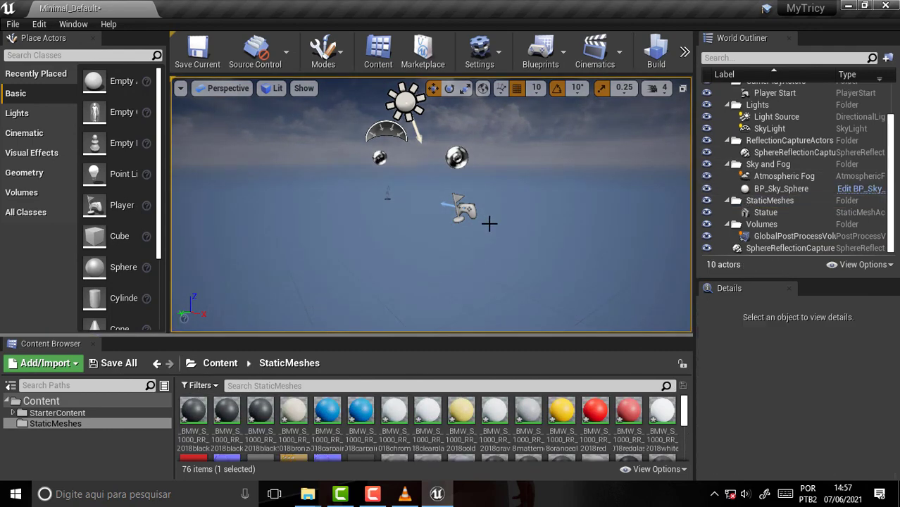
pyautogui.moveTo(552, 205); pyautogui.dragTo(549, 204, button='right')
pyautogui.click(568, 233)
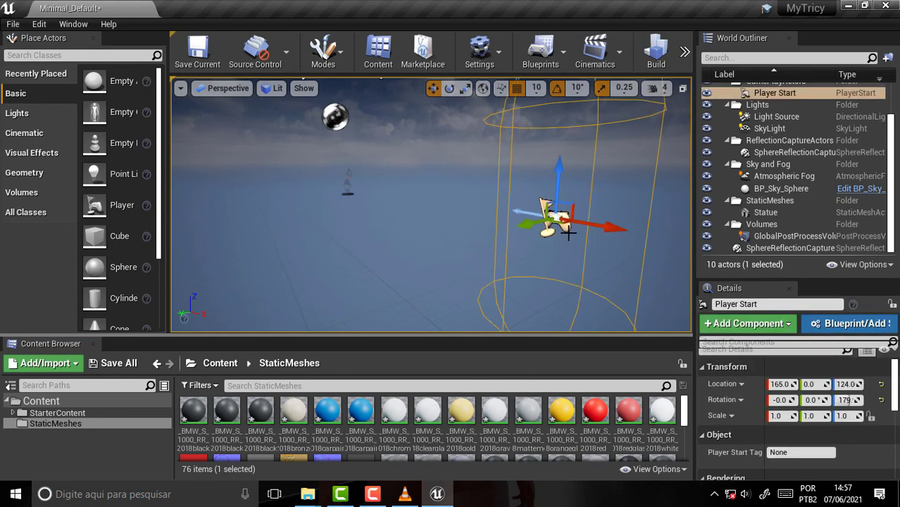
pyautogui.press('Delete')
# - Delete both reflection capture spheres and the Statue, leaving an empty sky view
pyautogui.click(345, 131)
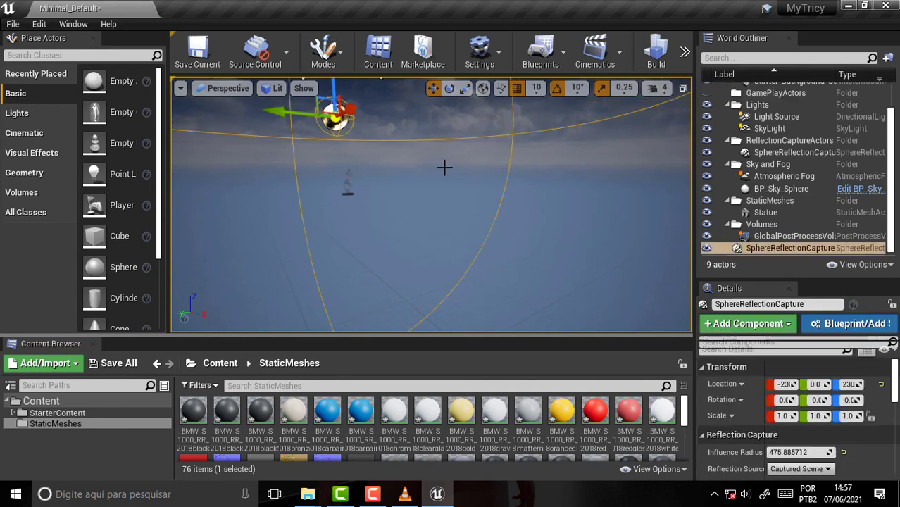
pyautogui.press('Delete')
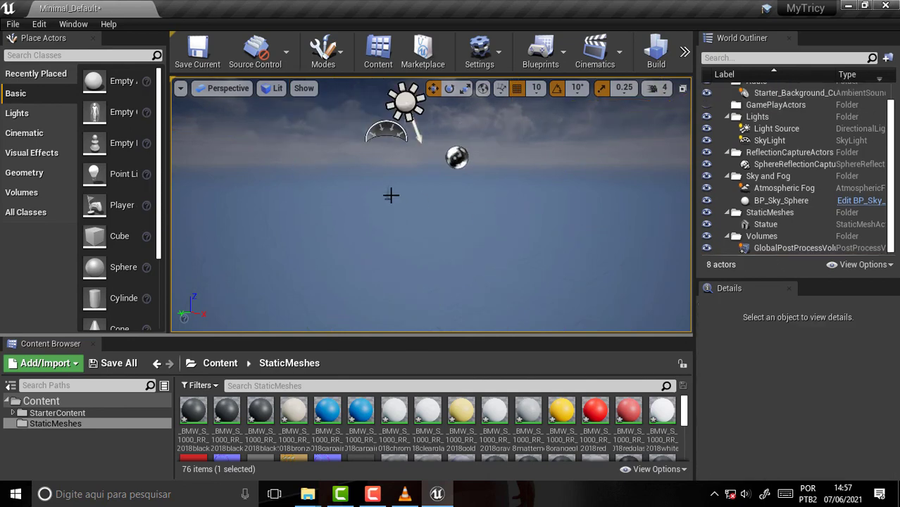
pyautogui.click(385, 195)
pyautogui.click(386, 191)
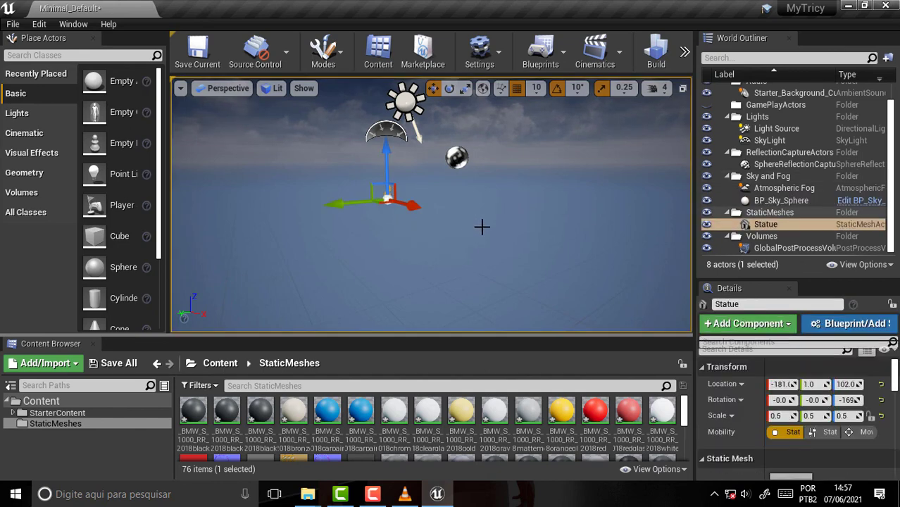
pyautogui.press('Delete')
pyautogui.click(457, 157)
pyautogui.press('Delete')
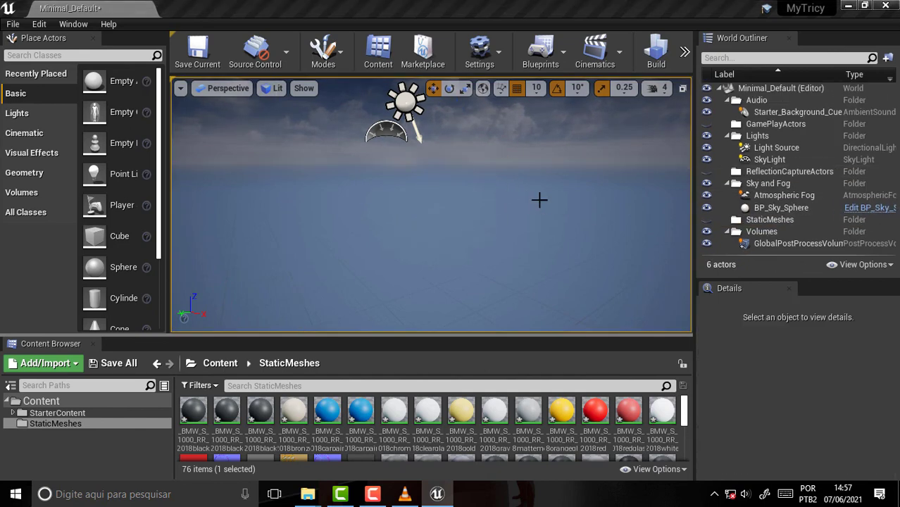
pyautogui.moveTo(494, 170); pyautogui.dragTo(440, 130, button='right')
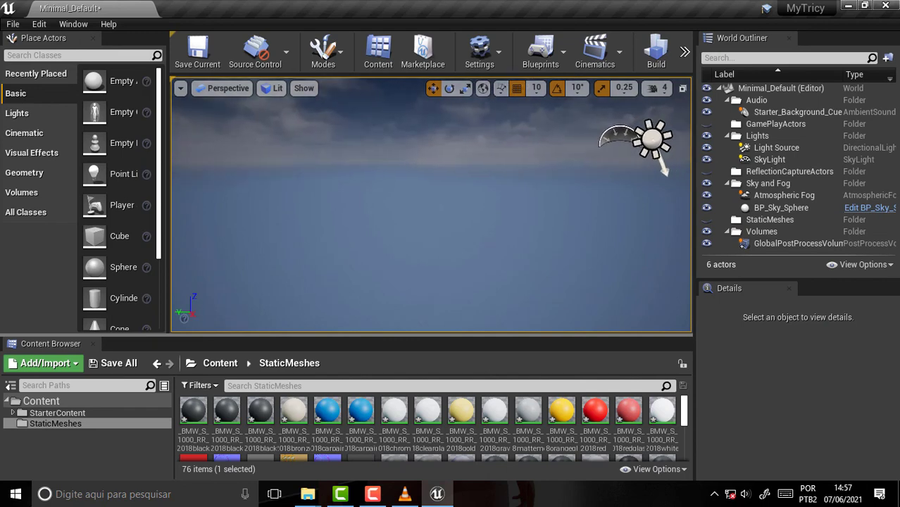